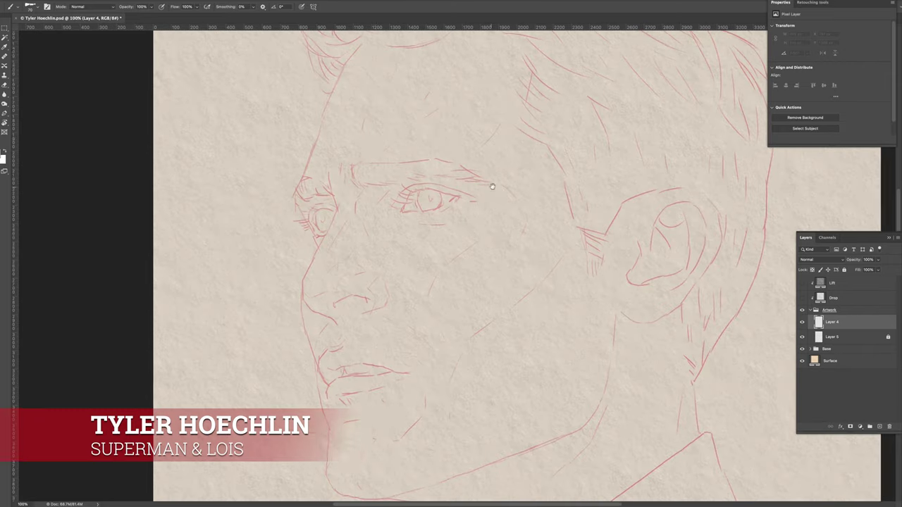
Ink the near eyebrow with a tapered right end, the inner brow, and the forehead profile line in navy
left_click_drag(351, 166, 351, 176)
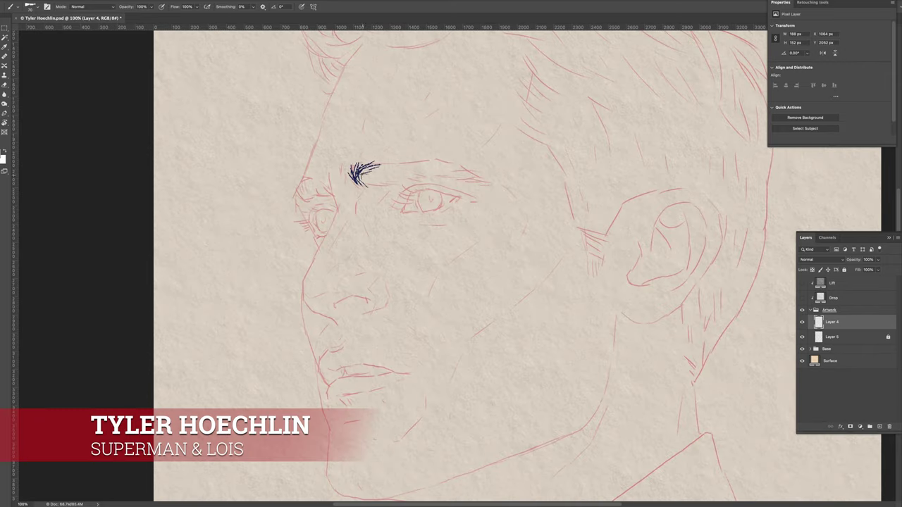
mouse_move(375, 182)
left_mouse_down()
mouse_move(407, 170)
mouse_move(443, 171)
left_mouse_up()
left_click_drag(398, 166, 445, 174)
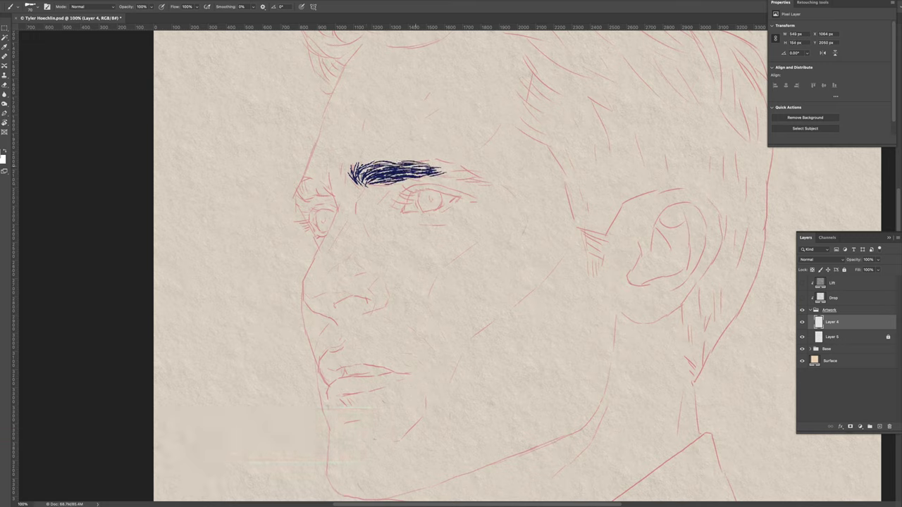
left_click_drag(452, 175, 481, 180)
left_click_drag(451, 180, 479, 184)
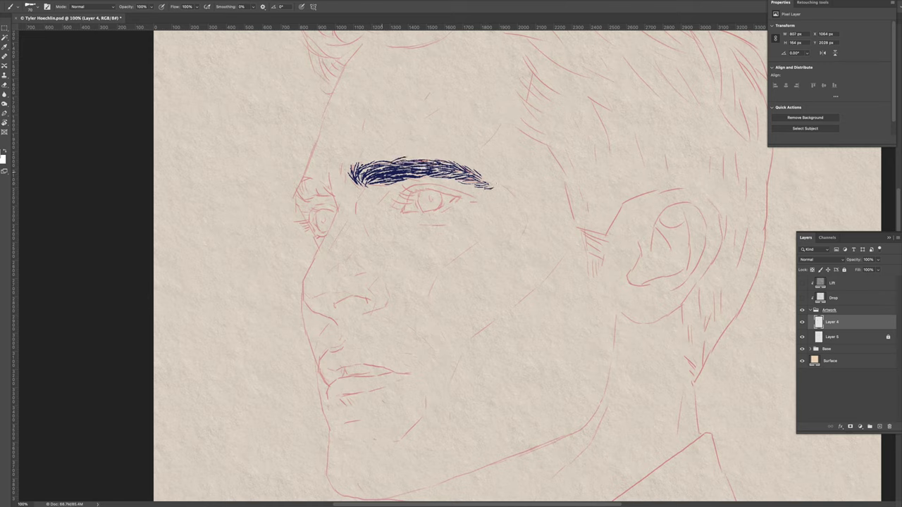
left_click_drag(374, 178, 426, 167)
left_click_drag(313, 186, 308, 191)
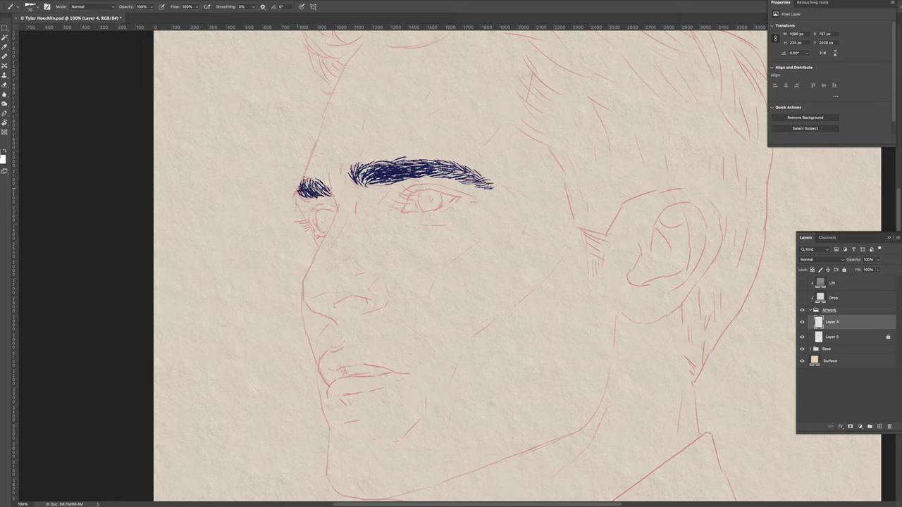
left_click_drag(364, 43, 296, 198)
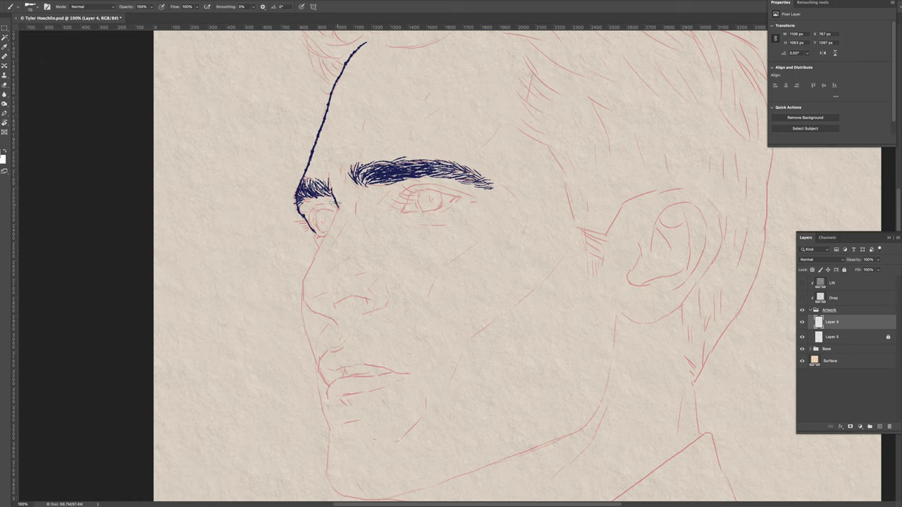
At 200% zoom with a rotated view, extend the navy profile line down the nose bridge
left_click_drag(320, 248, 308, 303)
key("ctrl+plus")
mouse_move(535, 338)
left_mouse_down()
mouse_move(450, 177)
mouse_move(388, 263)
left_mouse_up()
left_click_drag(528, 210, 448, 124)
Ink the near eye's lids, crease, lashes and eyeball outline
mouse_move(386, 106)
left_mouse_down()
mouse_move(431, 100)
mouse_move(416, 98)
mouse_move(385, 126)
mouse_move(395, 136)
left_mouse_up()
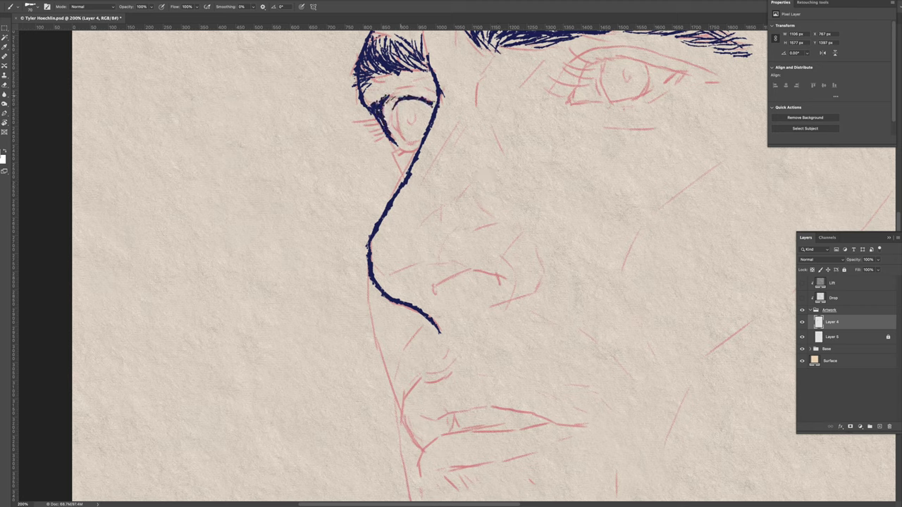
left_click_drag(426, 79, 365, 93)
mouse_move(377, 110)
left_mouse_down()
mouse_move(352, 107)
mouse_move(356, 120)
left_mouse_up()
left_click_drag(389, 131, 365, 124)
mouse_move(409, 102)
left_mouse_down()
mouse_move(399, 139)
mouse_move(424, 140)
left_mouse_up()
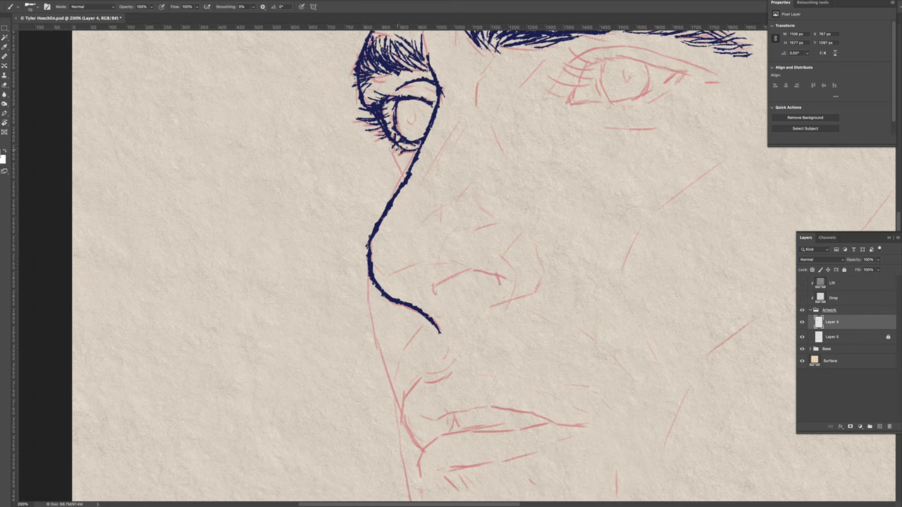
Draw the far eye's upper lid, corner, lower lid, iris and outer-corner lashes
left_click_drag(606, 61, 542, 139)
left_click_drag(521, 144, 630, 152)
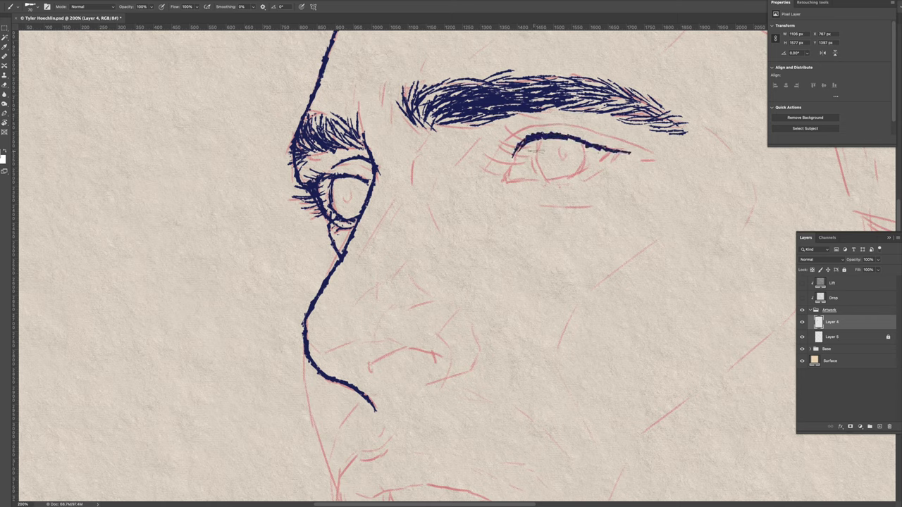
mouse_move(515, 151)
left_mouse_down()
mouse_move(541, 180)
mouse_move(572, 177)
left_mouse_up()
mouse_move(536, 137)
left_mouse_down()
mouse_move(542, 176)
mouse_move(576, 135)
mouse_move(604, 159)
mouse_move(500, 142)
left_mouse_up()
left_click_drag(558, 124, 503, 142)
Finish the far eye's lid, crease and lashes, then ink the nostril and return to 100%
left_click_drag(607, 142, 643, 150)
mouse_move(524, 144)
left_mouse_down()
mouse_move(506, 126)
mouse_move(503, 160)
left_mouse_up()
left_click_drag(521, 127, 592, 142)
left_click_drag(578, 177, 573, 185)
left_click_drag(605, 169, 600, 178)
mouse_move(369, 368)
left_mouse_down()
mouse_move(440, 361)
mouse_move(479, 338)
left_mouse_up()
key("ctrl+minus")
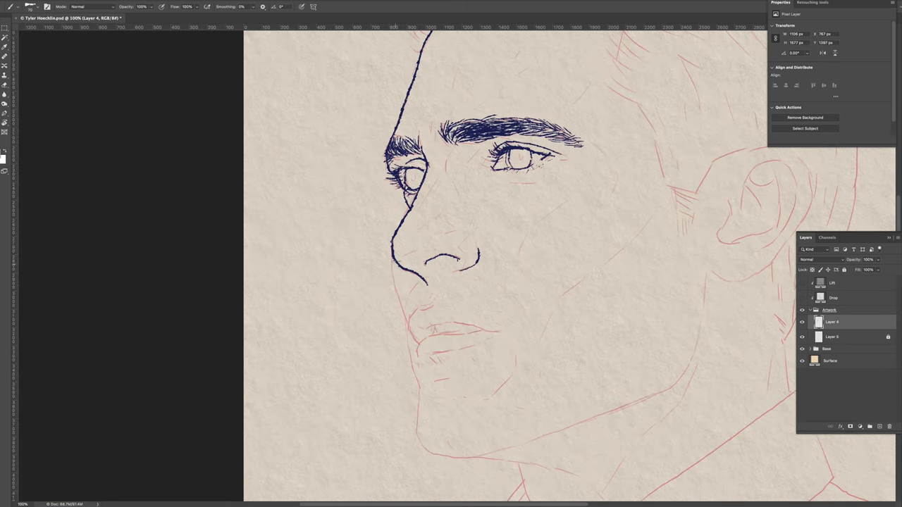
Ink the profile from under the nose to the chin, the jawline and the head outline
scroll(451, 268, "down", 2)
mouse_move(406, 260)
left_mouse_down()
mouse_move(430, 386)
mouse_move(556, 408)
left_mouse_up()
left_click_drag(465, 232, 422, 303)
left_click_drag(203, 218, 281, 128)
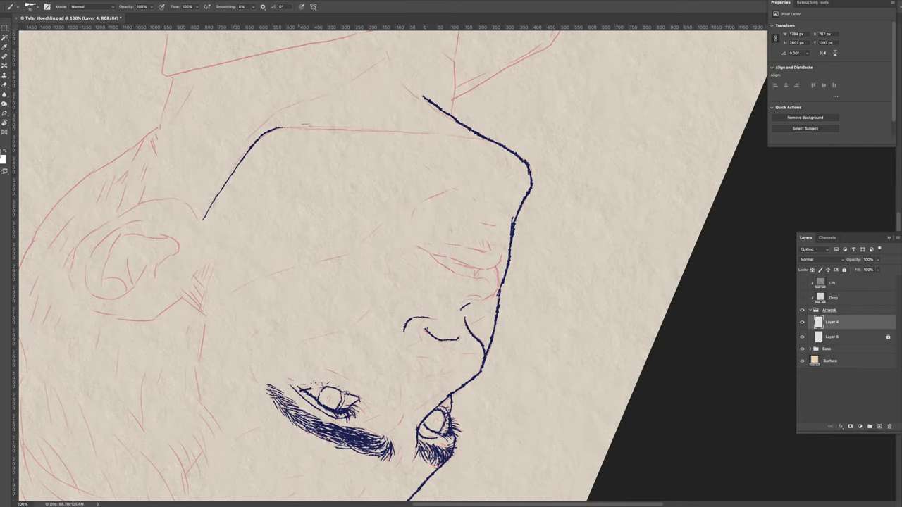
left_click_drag(353, 212, 475, 262)
mouse_move(405, 179)
left_mouse_down()
mouse_move(625, 184)
mouse_move(606, 261)
mouse_move(534, 300)
left_mouse_up()
key("Escape")
Draw the outer ear outline and its inner details in navy
mouse_move(579, 180)
left_mouse_down()
mouse_move(560, 206)
mouse_move(592, 248)
left_mouse_up()
mouse_move(571, 205)
left_mouse_down()
mouse_move(558, 227)
mouse_move(595, 226)
left_mouse_up()
left_click_drag(611, 182, 571, 274)
left_click_drag(451, 254, 508, 333)
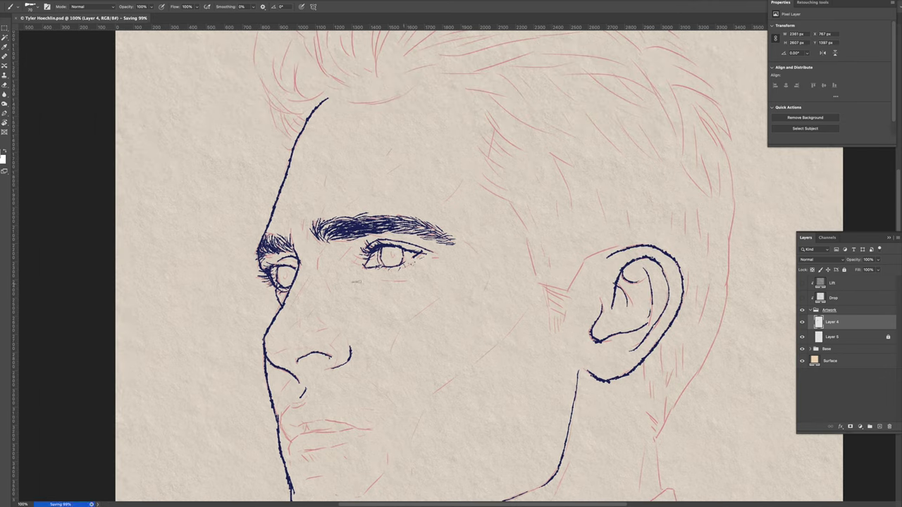
At 200% zoom, ink the under-nose line, upper lip and the mouth's left corner
key("ctrl+plus")
left_click_drag(336, 326, 379, 317)
mouse_move(341, 364)
left_mouse_down()
mouse_move(423, 356)
mouse_move(505, 368)
left_mouse_up()
left_click_drag(378, 366, 419, 369)
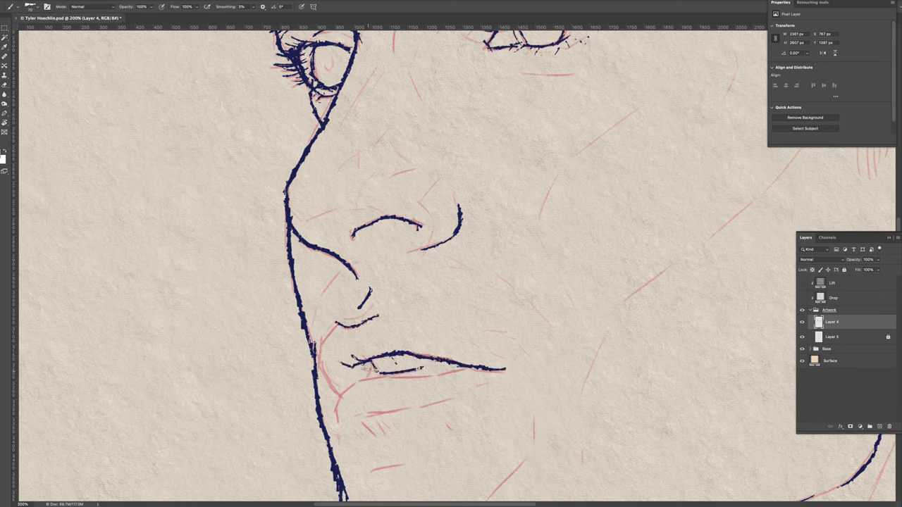
mouse_move(343, 366)
left_mouse_down()
mouse_move(350, 382)
mouse_move(469, 368)
mouse_move(455, 365)
left_mouse_up()
Add the lower lip, a crease beneath, and hatched shading inside the mouth, then zoom out
mouse_move(316, 354)
left_mouse_down()
mouse_move(342, 393)
mouse_move(365, 379)
mouse_move(337, 420)
mouse_move(463, 393)
left_mouse_up()
left_click_drag(404, 321, 447, 335)
left_click_drag(350, 371, 362, 361)
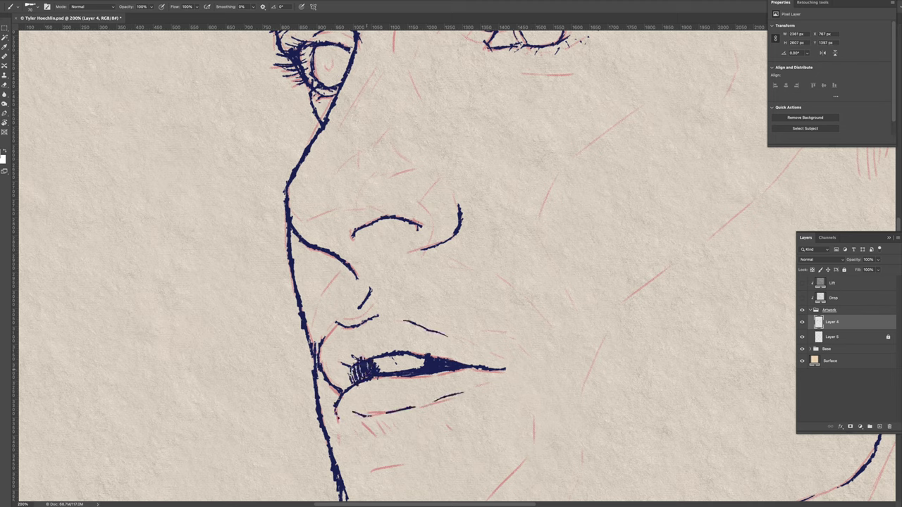
scroll(422, 350, "down", 5)
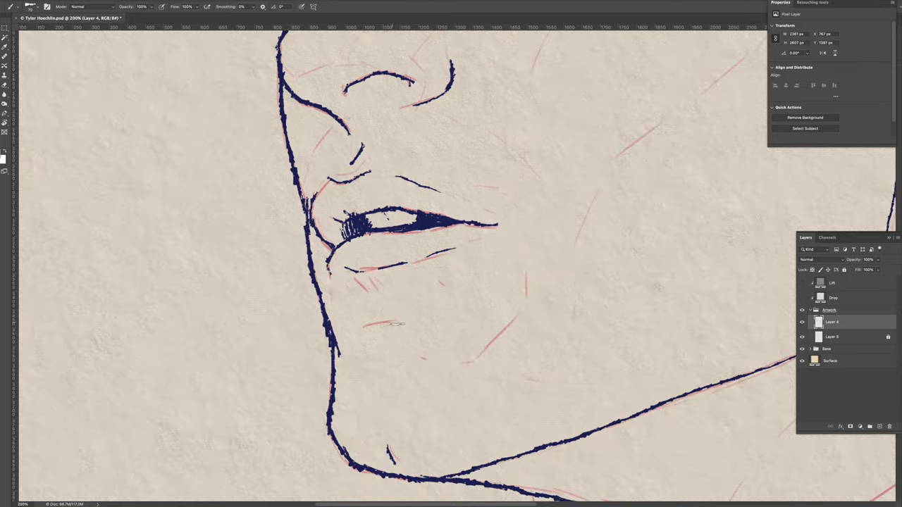
left_click_drag(368, 327, 411, 325)
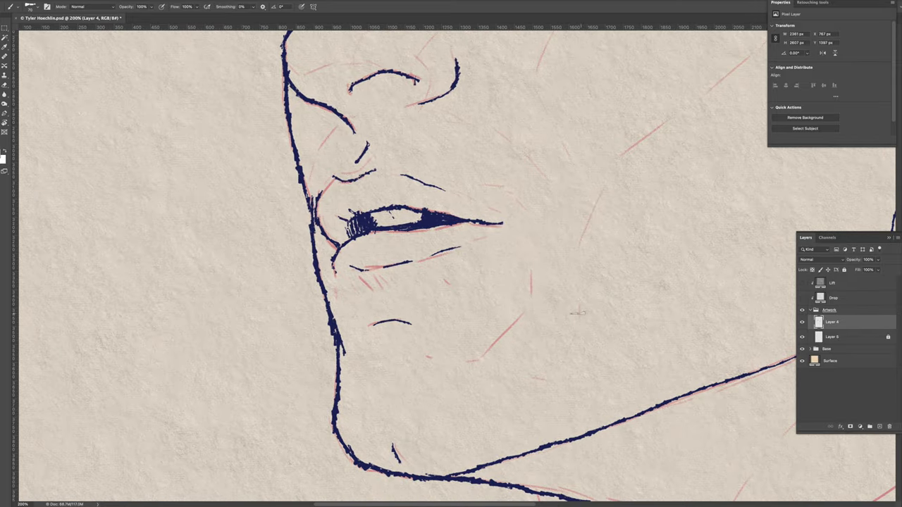
key("ctrl+minus")
key("ctrl+minus")
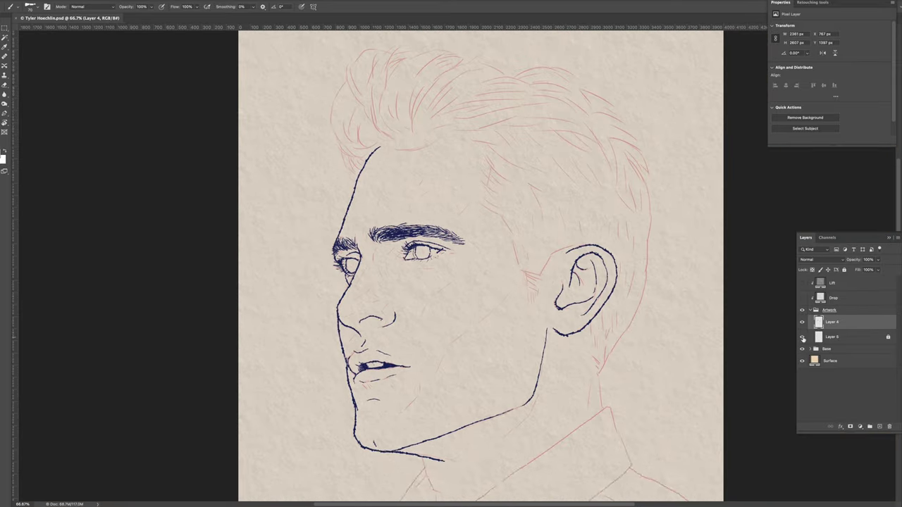
Ink the hairline and curling navy strands across the upper-left hair and its lower curl
key("ctrl+plus")
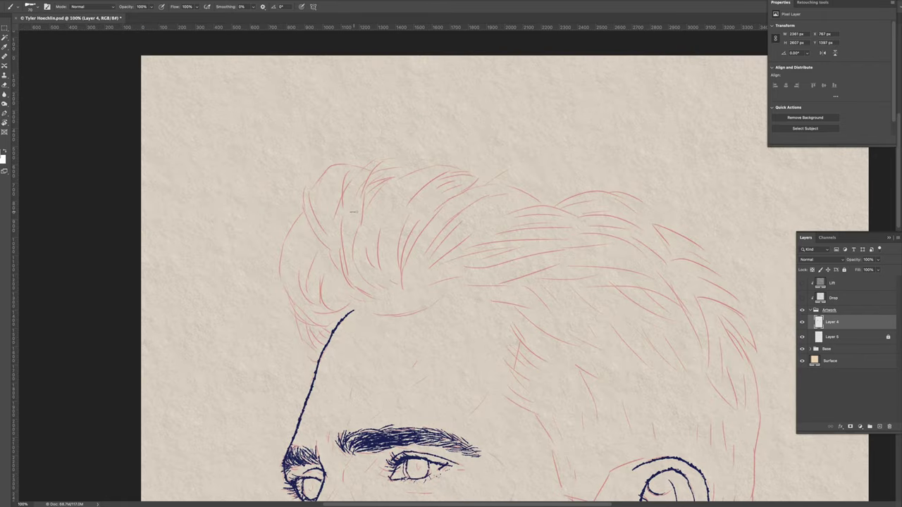
left_click_drag(303, 215, 294, 226)
left_click_drag(348, 209, 353, 293)
left_click_drag(303, 181, 341, 255)
left_click_drag(356, 161, 315, 200)
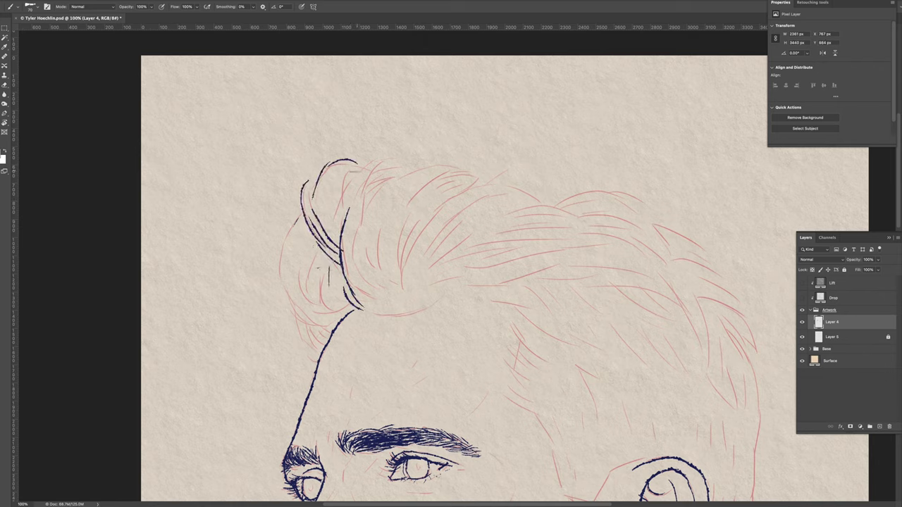
left_click_drag(331, 168, 327, 231)
left_click_drag(317, 184, 295, 310)
left_click_drag(284, 253, 287, 306)
mouse_move(310, 225)
left_mouse_down()
mouse_move(317, 349)
mouse_move(344, 314)
left_mouse_up()
mouse_move(321, 255)
left_mouse_down()
mouse_move(358, 309)
mouse_move(349, 304)
left_mouse_up()
left_click_drag(302, 225, 335, 316)
left_click_drag(317, 239, 298, 281)
mouse_move(318, 262)
left_mouse_down()
mouse_move(320, 284)
mouse_move(383, 310)
left_mouse_up()
Fill the upper hair crest and front hair with long navy strands
mouse_move(399, 158)
left_mouse_down()
mouse_move(341, 210)
mouse_move(349, 205)
left_mouse_up()
mouse_move(357, 165)
left_mouse_down()
mouse_move(330, 232)
mouse_move(336, 209)
left_mouse_up()
left_click_drag(337, 215, 331, 246)
mouse_move(367, 211)
left_mouse_down()
mouse_move(360, 302)
mouse_move(472, 170)
left_mouse_up()
left_click_drag(409, 171, 360, 205)
left_click_drag(399, 166, 371, 184)
mouse_move(431, 184)
left_mouse_down()
mouse_move(395, 293)
mouse_move(364, 294)
left_mouse_up()
left_click_drag(404, 255, 362, 304)
left_click_drag(443, 204, 407, 283)
mouse_move(482, 180)
left_mouse_down()
mouse_move(448, 203)
mouse_move(403, 208)
mouse_move(402, 272)
left_mouse_up()
Sweep long strands and a hook rightward across the swept-up crest
mouse_move(442, 204)
left_mouse_down()
mouse_move(415, 240)
mouse_move(551, 206)
left_mouse_up()
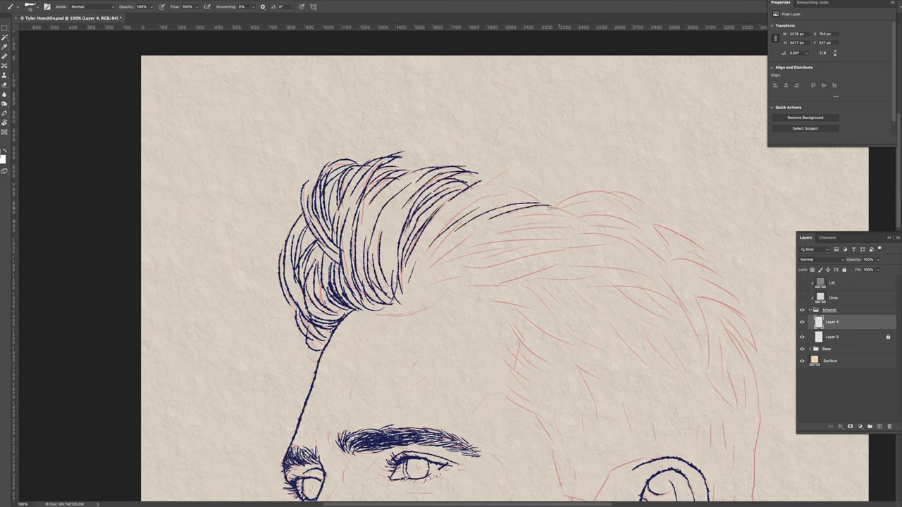
left_click_drag(507, 176, 436, 219)
mouse_move(525, 193)
left_mouse_down()
mouse_move(412, 266)
mouse_move(432, 236)
mouse_move(394, 301)
left_mouse_up()
left_click_drag(509, 217, 452, 254)
left_click_drag(474, 278, 432, 297)
left_click_drag(591, 248, 451, 291)
left_click_drag(596, 231, 483, 257)
left_click_drag(559, 190, 455, 260)
left_click_drag(560, 236, 410, 297)
Add more strands along the front crest and underneath it
left_click_drag(574, 212, 517, 226)
left_click_drag(583, 230, 535, 223)
left_click_drag(603, 202, 534, 218)
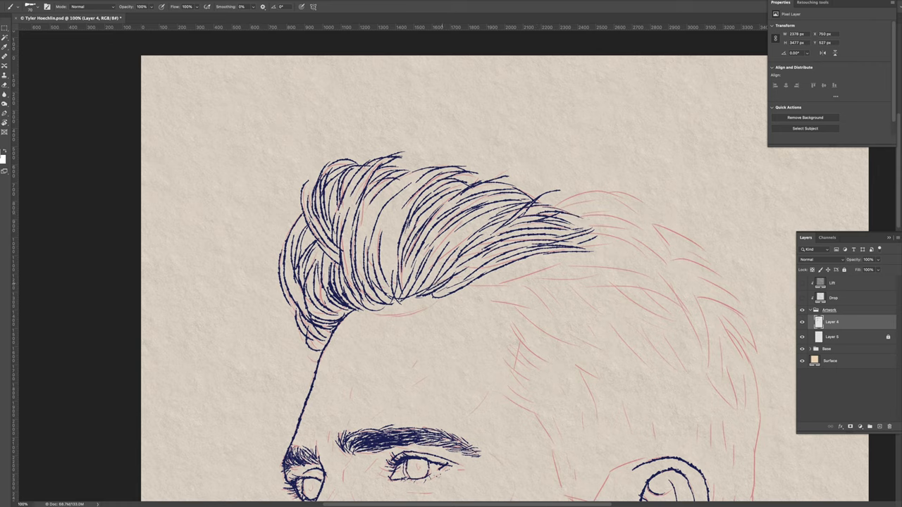
left_click_drag(557, 273, 457, 289)
left_click_drag(594, 275, 493, 290)
mouse_move(548, 256)
left_mouse_down()
mouse_move(459, 289)
mouse_move(508, 271)
left_mouse_up()
left_click_drag(547, 290, 475, 312)
mouse_move(493, 282)
left_mouse_down()
mouse_move(420, 236)
mouse_move(468, 317)
left_mouse_up()
Ink hair strands down the temple and along the sideburn near the ear
left_click_drag(431, 276, 486, 386)
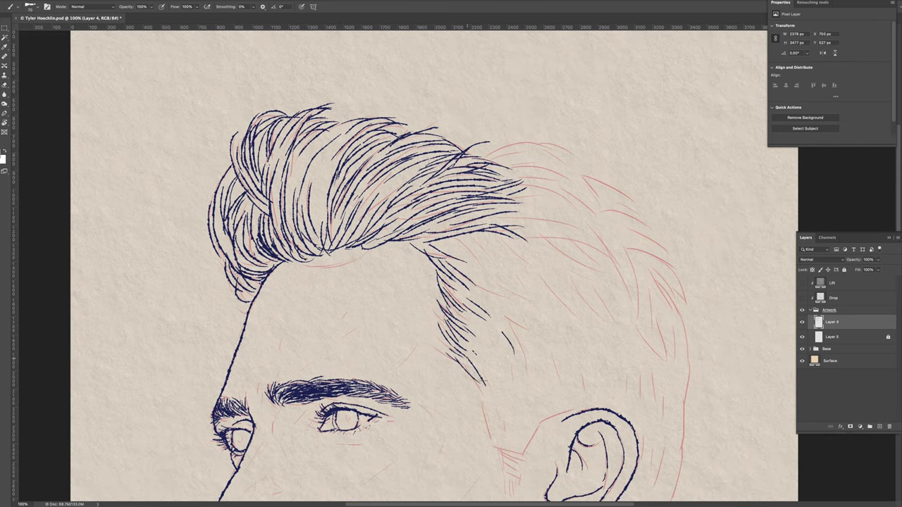
left_click_drag(465, 358, 506, 455)
left_click_drag(542, 431, 526, 458)
left_click_drag(536, 352, 491, 225)
left_click_drag(470, 313, 459, 361)
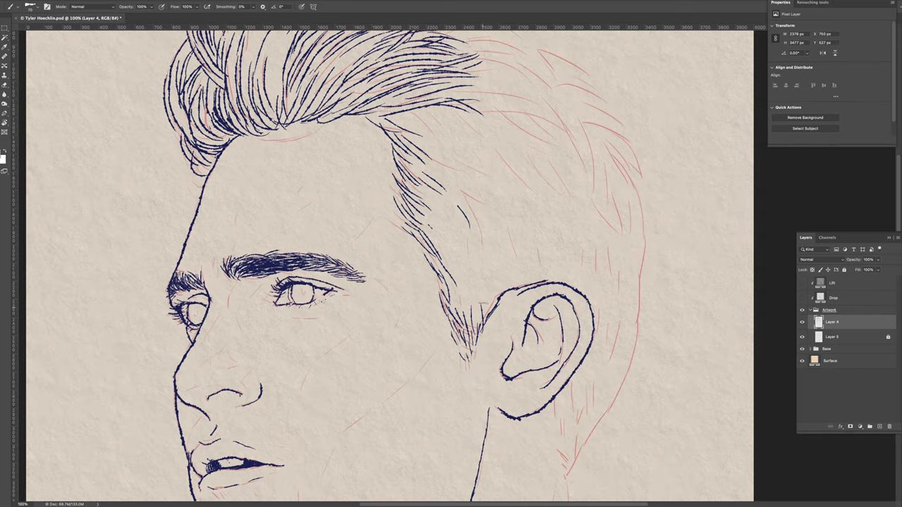
left_click_drag(456, 282, 486, 333)
left_click_drag(634, 179, 613, 243)
key("ctrl+minus")
Ink the back-right contour of the head and strands across the back of the hair
left_click_drag(610, 186, 603, 275)
left_click_drag(603, 267, 537, 393)
left_click_drag(527, 327, 523, 400)
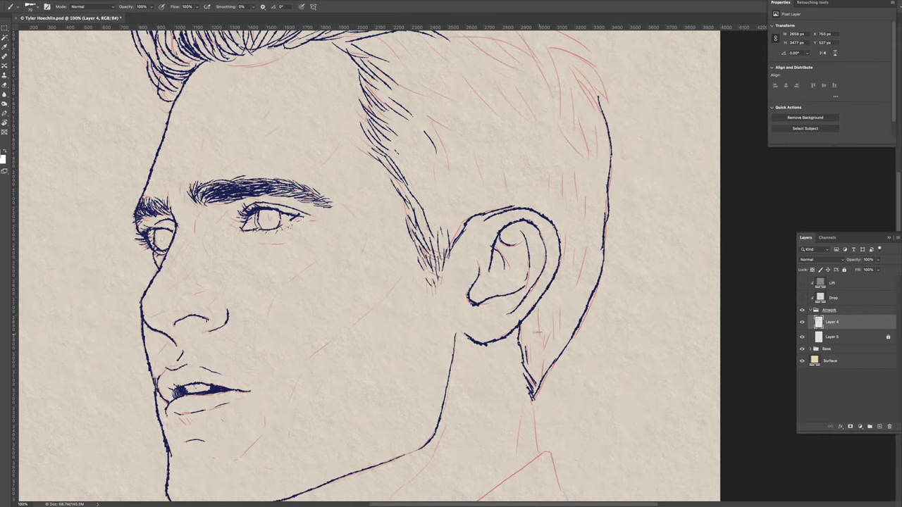
key("ctrl+plus")
left_click_drag(446, 227, 393, 252)
left_click_drag(573, 244, 609, 280)
left_click_drag(603, 260, 632, 307)
left_click_drag(580, 236, 634, 296)
left_click_drag(482, 207, 534, 216)
left_click_drag(471, 219, 514, 244)
Add navy strands through the upper-right hair mass and the right side hair
left_click_drag(441, 200, 503, 225)
mouse_move(449, 203)
left_mouse_down()
mouse_move(507, 186)
mouse_move(572, 245)
left_mouse_up()
left_click_drag(504, 218, 572, 254)
left_click_drag(424, 146, 500, 136)
left_click_drag(447, 184, 506, 160)
left_click_drag(423, 211, 323, 250)
left_click_drag(451, 230, 389, 248)
left_click_drag(446, 248, 518, 292)
left_click_drag(437, 232, 502, 274)
left_click_drag(392, 206, 468, 238)
Add a few upper-hair strands and ink hair down the sideburn above the ear
left_click_drag(401, 218, 432, 231)
left_click_drag(372, 205, 410, 197)
left_click_drag(371, 187, 424, 176)
left_click_drag(400, 206, 438, 198)
mouse_move(352, 282)
left_mouse_down()
mouse_move(416, 204)
mouse_move(455, 208)
left_mouse_up()
left_click_drag(479, 191, 503, 222)
left_click_drag(427, 200, 452, 224)
left_click_drag(496, 257, 506, 286)
left_click_drag(384, 293, 420, 369)
mouse_move(440, 362)
left_mouse_down()
mouse_move(431, 368)
mouse_move(446, 339)
left_mouse_up()
Add more strands along the sideburn and near the back of the head
left_click_drag(395, 205, 422, 237)
left_click_drag(497, 229, 512, 254)
left_click_drag(381, 267, 424, 322)
left_click_drag(412, 204, 443, 236)
left_click_drag(513, 202, 530, 248)
left_click_drag(546, 221, 581, 278)
left_click_drag(567, 235, 591, 296)
left_click_drag(386, 228, 430, 282)
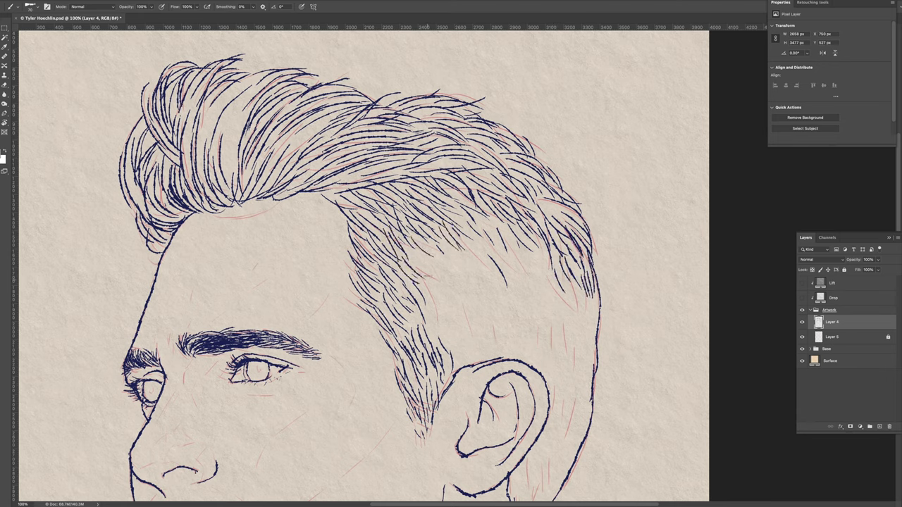
left_click_drag(422, 238, 450, 275)
left_click_drag(479, 214, 521, 247)
Densely fill the sideburn and back hair above the ear with strokes
left_click_drag(423, 286, 446, 317)
left_click_drag(416, 296, 459, 343)
left_click_drag(483, 291, 512, 338)
left_click_drag(541, 313, 554, 354)
left_click_drag(564, 300, 585, 368)
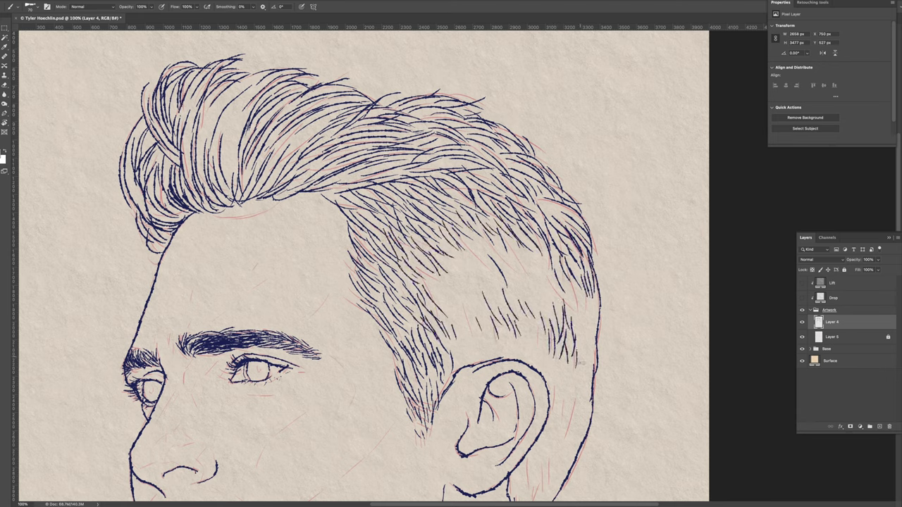
left_click_drag(576, 314, 592, 391)
left_click_drag(425, 268, 451, 305)
mouse_move(446, 321)
left_mouse_down()
mouse_move(467, 364)
mouse_move(496, 360)
left_mouse_up()
left_click_drag(435, 237, 476, 282)
left_click_drag(491, 241, 536, 292)
mouse_move(537, 256)
left_mouse_down()
mouse_move(546, 288)
mouse_move(502, 365)
left_mouse_up()
Ink hair strokes behind the ear, filling the gap to the back hairline
left_click_drag(538, 328, 527, 373)
mouse_move(437, 268)
left_mouse_down()
mouse_move(479, 293)
mouse_move(493, 334)
left_mouse_up()
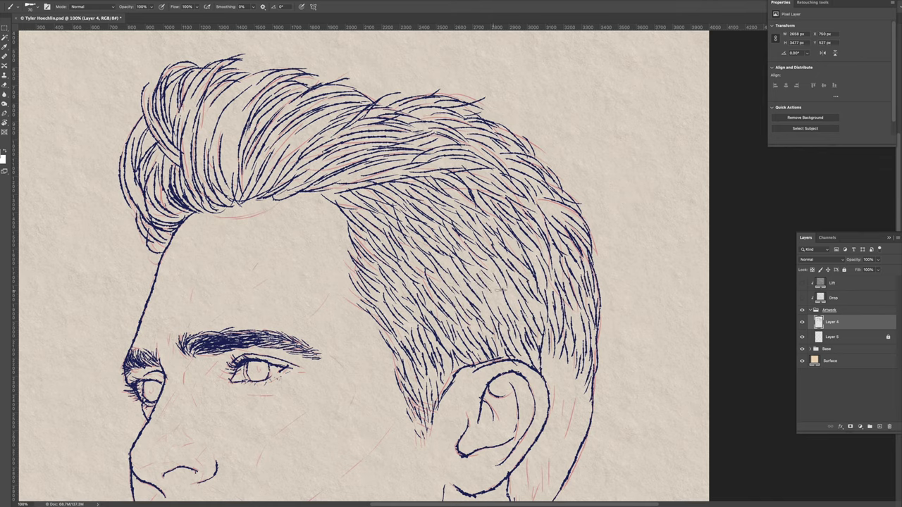
left_click_drag(479, 270, 512, 310)
left_click_drag(422, 352, 391, 231)
left_click_drag(512, 224, 519, 262)
left_click_drag(530, 247, 542, 294)
left_click_drag(544, 263, 563, 310)
mouse_move(521, 296)
left_mouse_down()
mouse_move(506, 328)
mouse_move(542, 331)
mouse_move(512, 391)
left_mouse_up()
left_click_drag(517, 331, 490, 384)
Add final hair strokes on the top hair and zoom out to the whole drawing
left_click_drag(529, 311, 493, 413)
left_click_drag(282, 211, 444, 380)
left_click_drag(376, 146, 352, 209)
mouse_move(392, 121)
left_mouse_down()
mouse_move(345, 171)
mouse_move(321, 240)
left_mouse_up()
left_click_drag(358, 170, 350, 234)
key("ctrl+0")
Toggle the red sketch layer's visibility and erase stray red sketch lines at the hair's edge
left_click(801, 336)
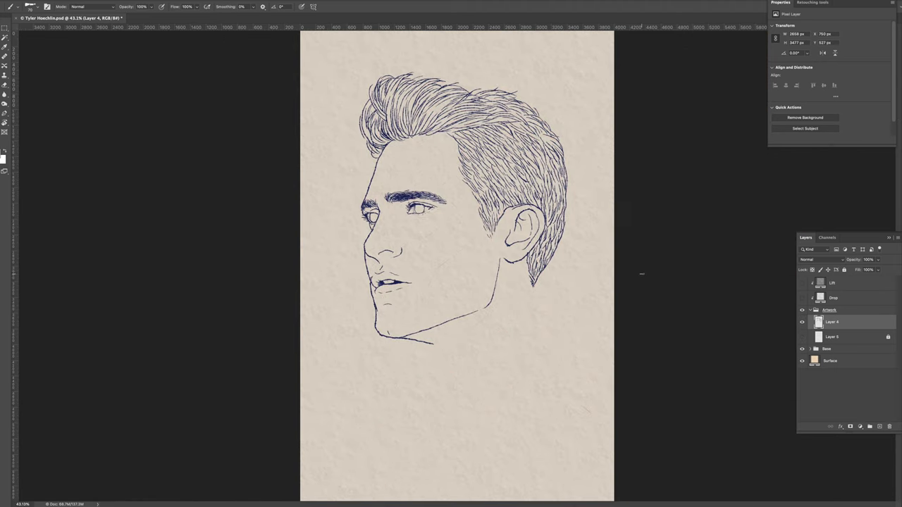
left_click(802, 337)
key("ctrl+plus")
key("ctrl+plus")
scroll(465, 281, "up", 3)
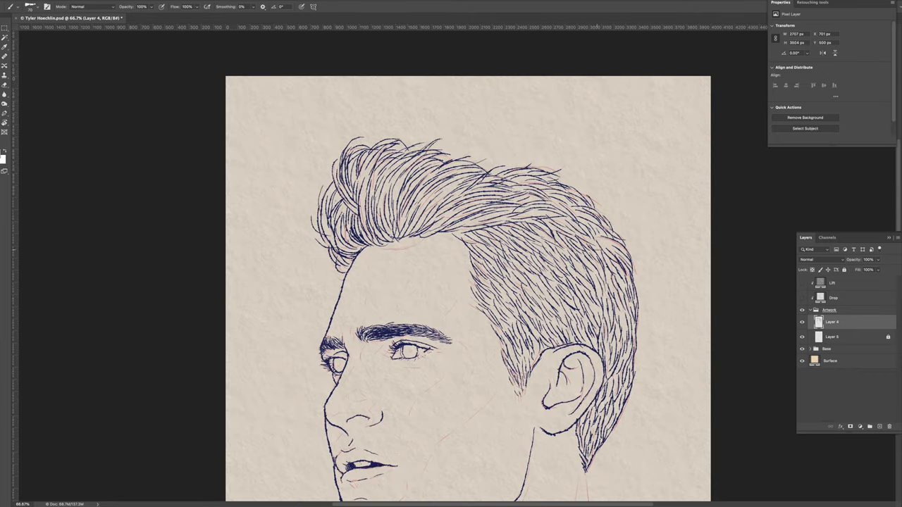
left_click(5, 85)
left_click_drag(630, 270, 583, 196)
left_click_drag(598, 225, 572, 182)
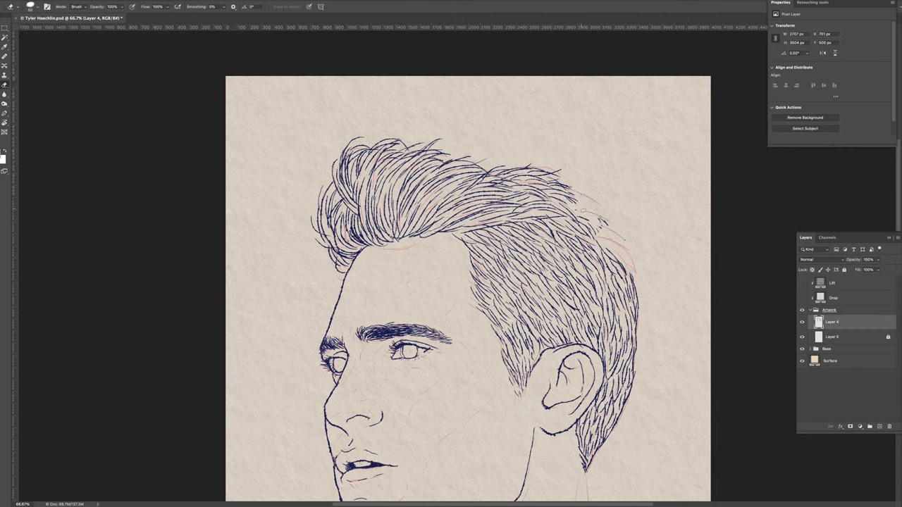
Return to the brush, rotate the canvas, hide the sketch layer and view the whole portrait
key("b")
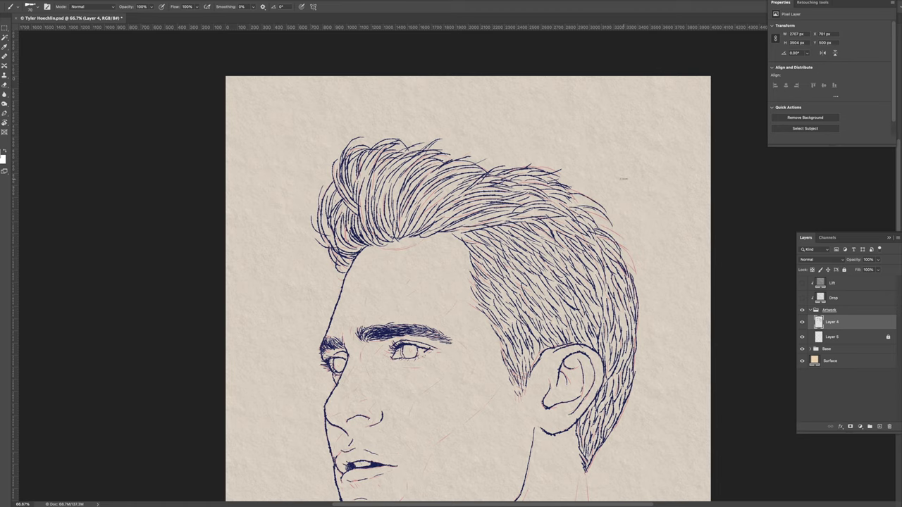
key("ctrl+plus")
key("r")
left_click_drag(626, 182, 493, 148)
left_click(801, 337)
key("ctrl+0")
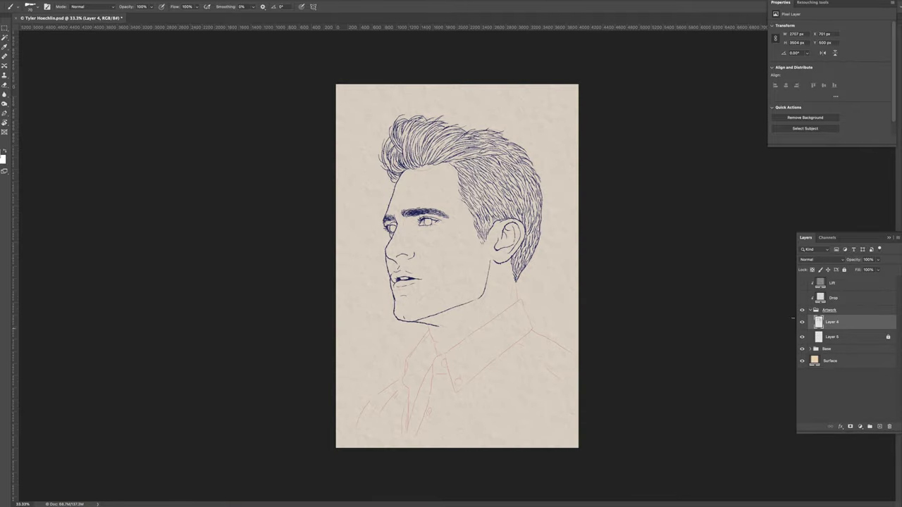
scroll(479, 278, "up", 3)
Ink the collar line below the chin, its left side, and shirt fold strokes
left_click_drag(454, 399, 490, 244)
mouse_move(345, 262)
left_mouse_down()
mouse_move(368, 356)
mouse_move(415, 338)
mouse_move(617, 189)
mouse_move(658, 274)
left_mouse_up()
mouse_move(347, 275)
left_mouse_down()
mouse_move(282, 366)
mouse_move(314, 252)
mouse_move(314, 468)
left_mouse_up()
mouse_move(395, 257)
left_mouse_down()
mouse_move(321, 451)
mouse_move(377, 352)
left_mouse_up()
scroll(451, 267, "down", 3)
left_click_drag(409, 218, 359, 356)
mouse_move(323, 172)
left_mouse_down()
mouse_move(281, 199)
mouse_move(175, 346)
left_mouse_up()
left_click_drag(292, 219, 256, 274)
left_click_drag(323, 273, 315, 353)
scroll(451, 268, "up", 4)
Complete the right collar outline, a diagonal fold and two small buttons, then level the rotation
mouse_move(380, 243)
left_mouse_down()
mouse_move(420, 354)
mouse_move(641, 166)
mouse_move(607, 128)
mouse_move(766, 171)
left_mouse_up()
left_click_drag(586, 179, 729, 250)
left_click_drag(364, 325, 393, 315)
mouse_move(278, 349)
left_mouse_down()
mouse_move(311, 337)
mouse_move(340, 284)
left_mouse_up()
left_click_drag(386, 280, 389, 299)
left_click_drag(435, 324, 442, 339)
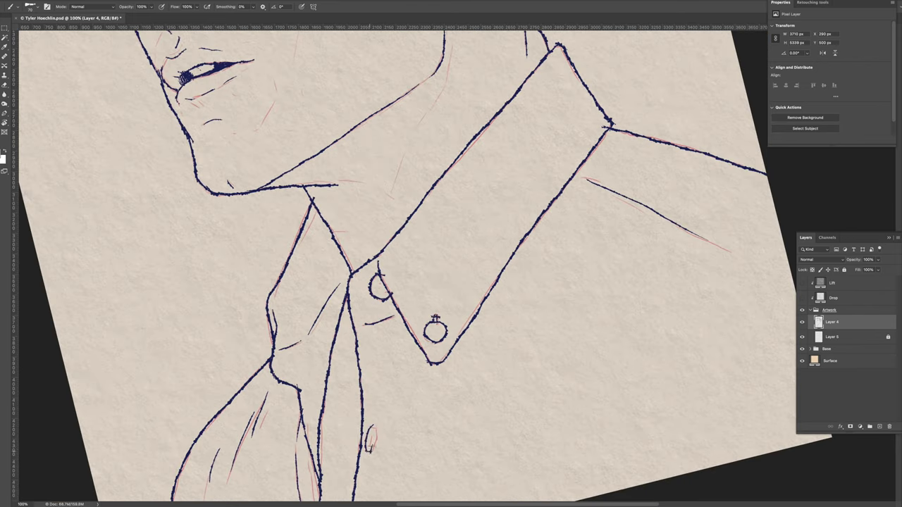
key("Escape")
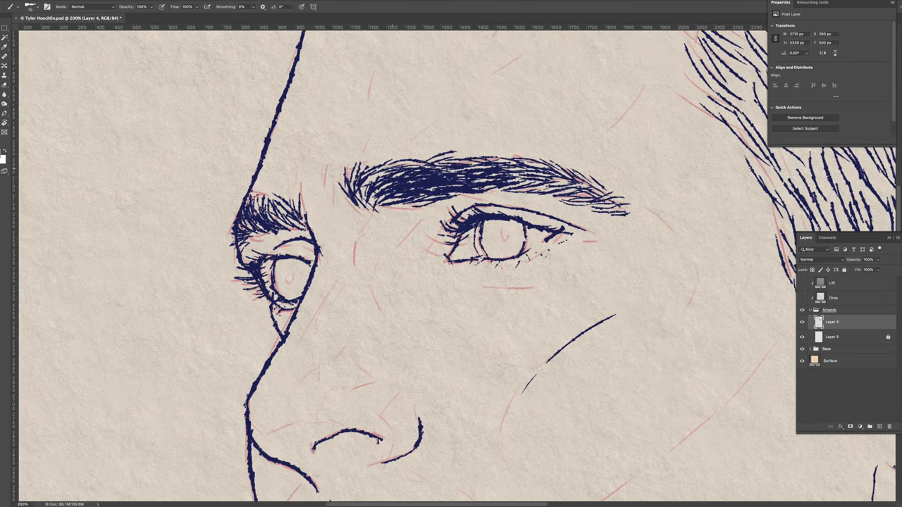
Fill both pupils, shade the right iris, and add radial iris lines and darker lids on the left eye
key("ctrl+plus")
left_click_drag(502, 227, 500, 240)
left_click_drag(288, 260, 293, 282)
mouse_move(503, 224)
left_mouse_down()
mouse_move(503, 244)
mouse_move(500, 230)
mouse_move(525, 231)
mouse_move(523, 243)
mouse_move(493, 229)
left_mouse_up()
mouse_move(520, 242)
left_mouse_down()
mouse_move(501, 255)
mouse_move(485, 253)
mouse_move(513, 255)
mouse_move(522, 231)
mouse_move(485, 227)
left_mouse_up()
left_click_drag(308, 284, 283, 299)
mouse_move(300, 266)
left_mouse_down()
mouse_move(311, 262)
mouse_move(307, 290)
left_mouse_up()
mouse_move(296, 283)
left_mouse_down()
mouse_move(303, 296)
mouse_move(278, 295)
left_mouse_up()
mouse_move(284, 270)
left_mouse_down()
mouse_move(273, 280)
mouse_move(309, 256)
left_mouse_up()
mouse_move(298, 267)
left_mouse_down()
mouse_move(310, 259)
mouse_move(284, 264)
left_mouse_up()
Shade the right iris edges, add a white highlight on the left pupil, darken the left lid crease
mouse_move(520, 235)
left_mouse_down()
mouse_move(530, 242)
mouse_move(520, 256)
mouse_move(493, 250)
mouse_move(505, 248)
left_mouse_up()
mouse_move(486, 257)
left_mouse_down()
mouse_move(496, 246)
mouse_move(504, 252)
left_mouse_up()
left_click_drag(485, 246, 492, 240)
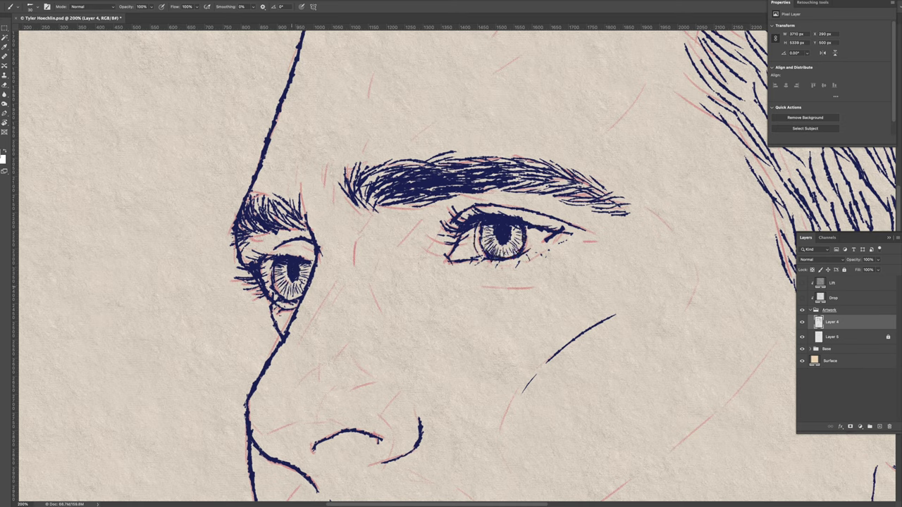
mouse_move(280, 300)
left_mouse_down()
mouse_move(300, 292)
mouse_move(284, 286)
left_mouse_up()
mouse_move(496, 234)
left_mouse_down()
mouse_move(506, 231)
mouse_move(477, 255)
mouse_move(503, 230)
left_mouse_up()
left_click_drag(281, 274, 291, 268)
left_click_drag(488, 235, 496, 231)
mouse_move(251, 259)
left_mouse_down()
mouse_move(280, 255)
mouse_move(283, 243)
mouse_move(265, 227)
mouse_move(282, 234)
mouse_move(290, 222)
left_mouse_up()
left_click_drag(241, 248, 253, 246)
Add right-eye lashes, lower lid and crease, plus extra hairs at the eyebrow's inner end
left_click_drag(444, 224, 457, 209)
left_click_drag(448, 221, 468, 207)
left_click_drag(568, 235, 550, 229)
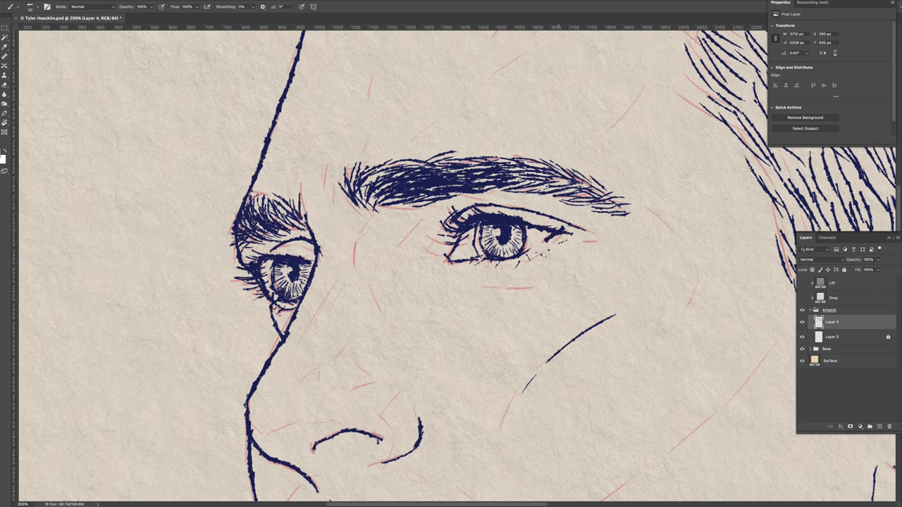
left_click_drag(448, 198, 528, 188)
mouse_move(479, 205)
left_mouse_down()
mouse_move(564, 190)
mouse_move(585, 201)
left_mouse_up()
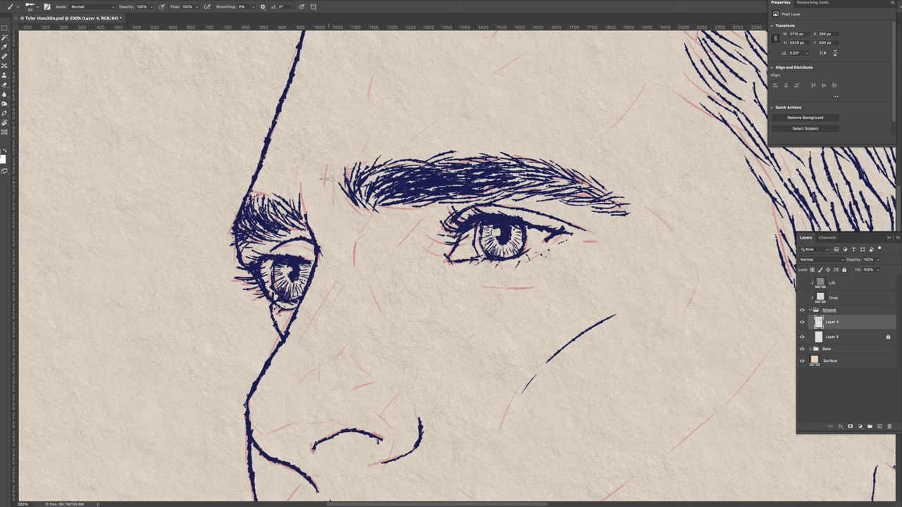
mouse_move(324, 204)
left_mouse_down()
mouse_move(325, 175)
mouse_move(340, 182)
left_mouse_up()
left_click_drag(354, 216, 342, 189)
left_click_drag(374, 228, 351, 197)
left_click_drag(368, 159, 364, 144)
key("ctrl+0")
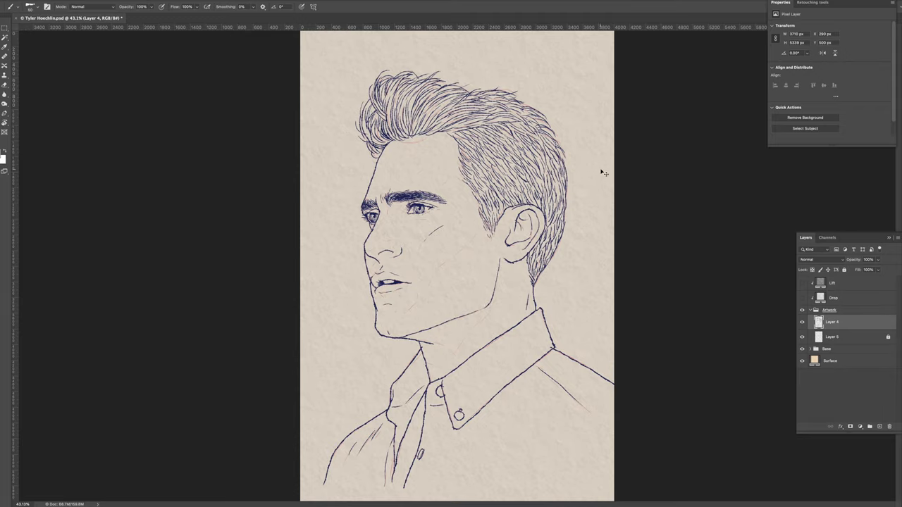
Create a new Layer 6, rotate the face sideways, and add small marks below the eyebrow
key("ctrl+shift+alt+n")
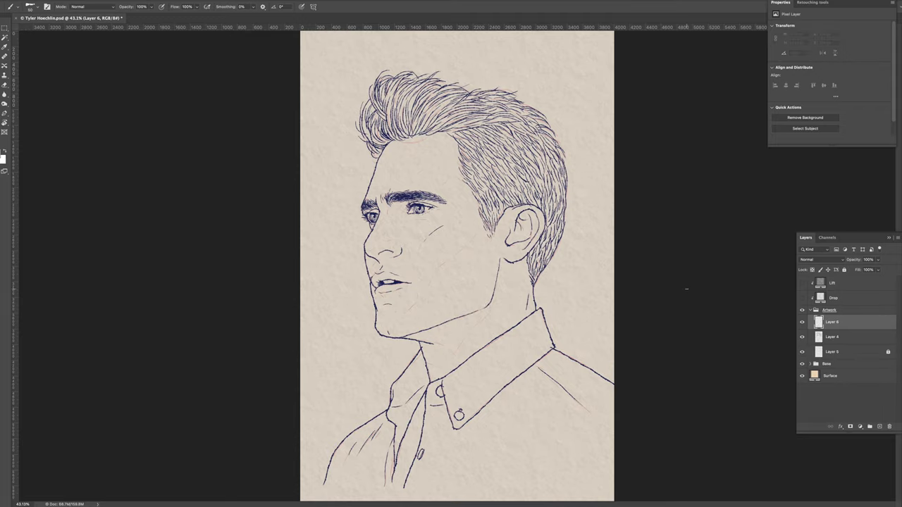
key("ctrl+plus")
key("ctrl+plus")
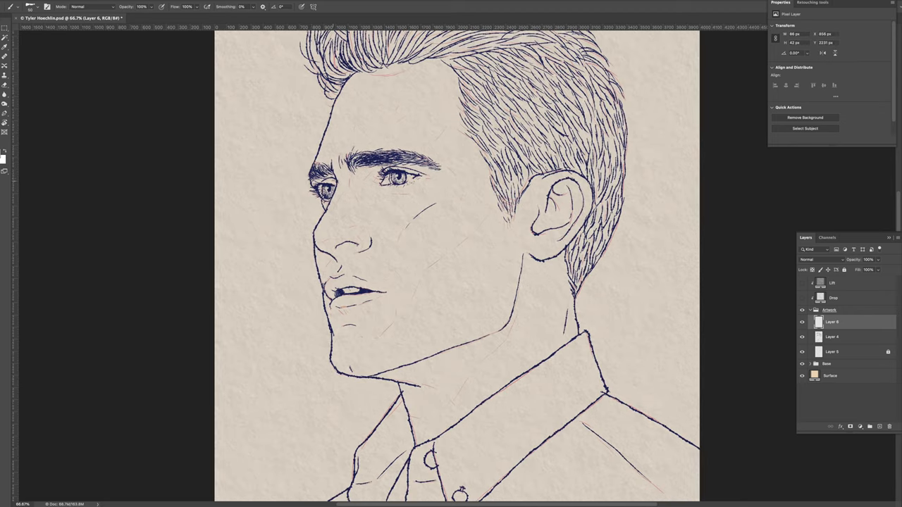
left_click_drag(312, 181, 316, 181)
scroll(395, 178, "up", 3)
scroll(394, 178, "up", 2)
left_click_drag(451, 254, 419, 367)
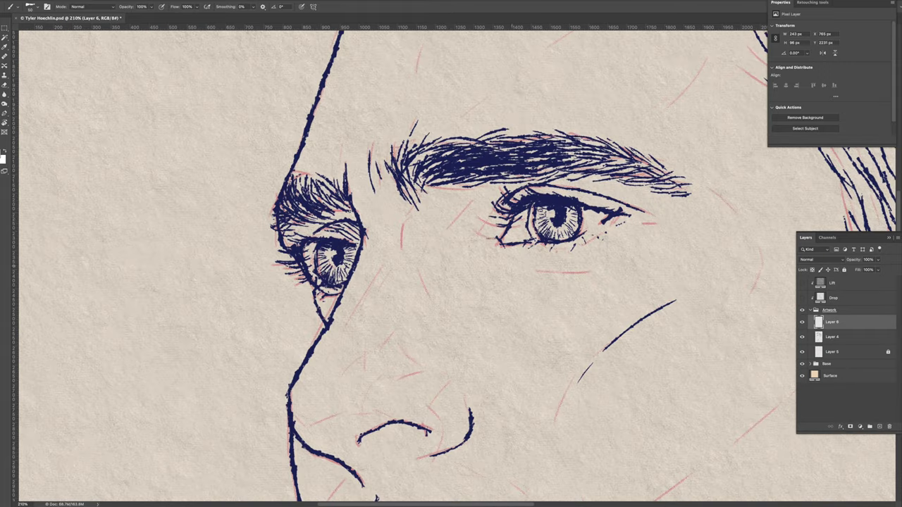
left_click_drag(421, 189, 409, 215)
Hatch diagonal shading between the eyes and down beside the nose bridge
mouse_move(498, 199)
left_mouse_down()
mouse_move(468, 233)
mouse_move(476, 238)
mouse_move(520, 187)
mouse_move(510, 232)
mouse_move(496, 242)
mouse_move(510, 245)
left_mouse_up()
left_click_drag(435, 204, 409, 227)
left_click_drag(456, 192, 433, 217)
mouse_move(486, 182)
left_mouse_down()
mouse_move(411, 236)
mouse_move(403, 258)
left_mouse_up()
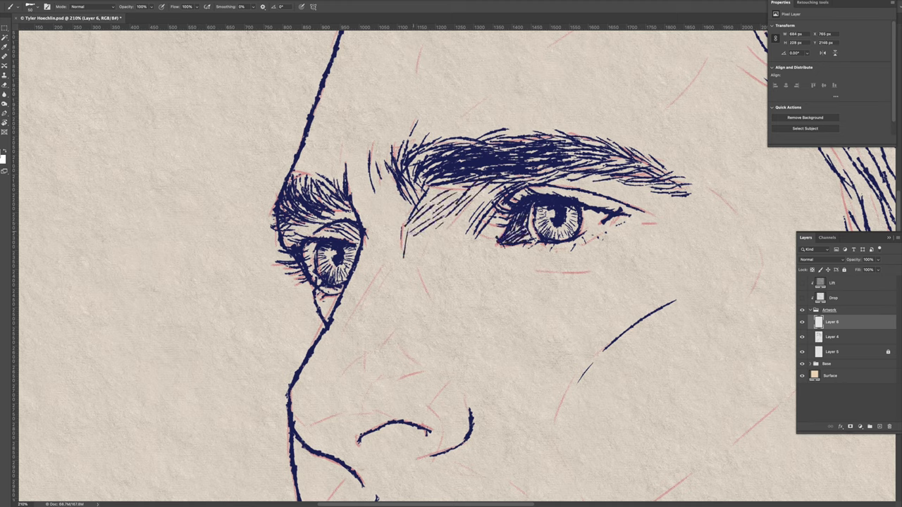
mouse_move(427, 228)
left_mouse_down()
mouse_move(400, 278)
mouse_move(381, 279)
left_mouse_up()
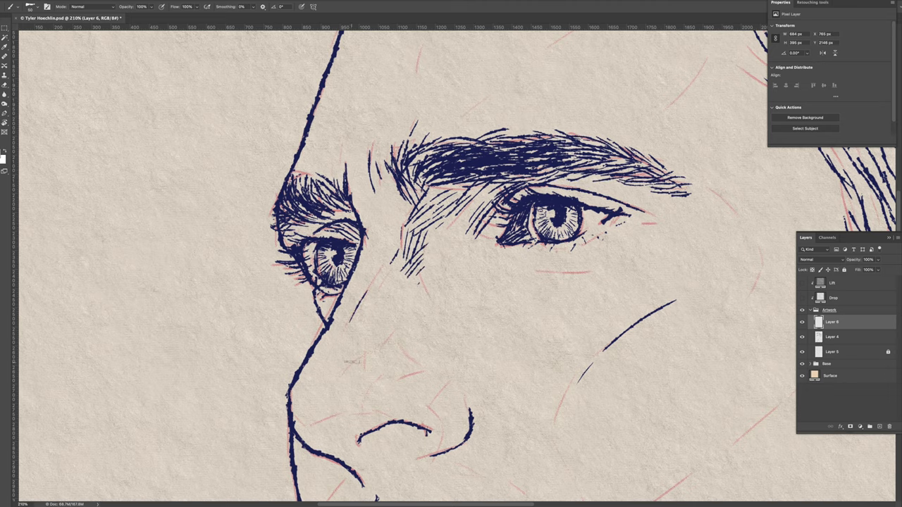
key("ctrl+1")
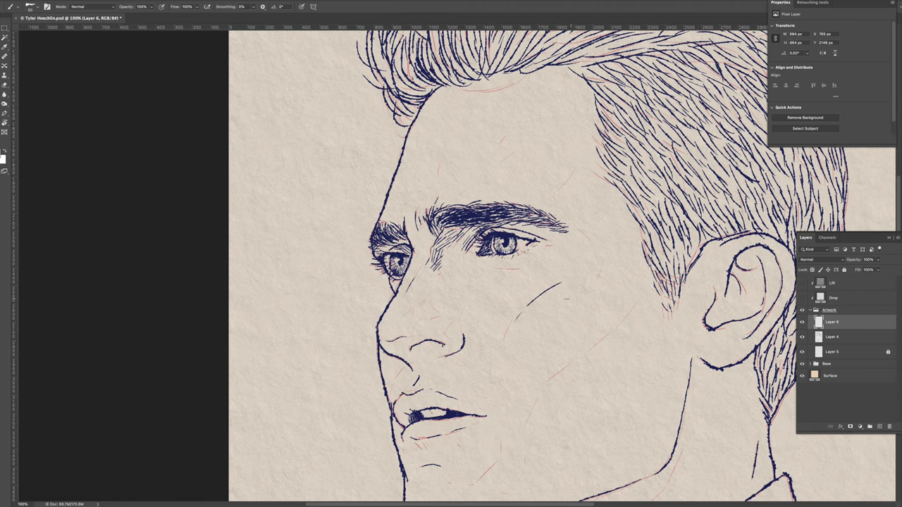
Ink short strokes under and above the right eye, hide Layer 5, and hatch below the lip
left_click_drag(497, 269, 521, 267)
key("ctrl+minus")
left_click(802, 351)
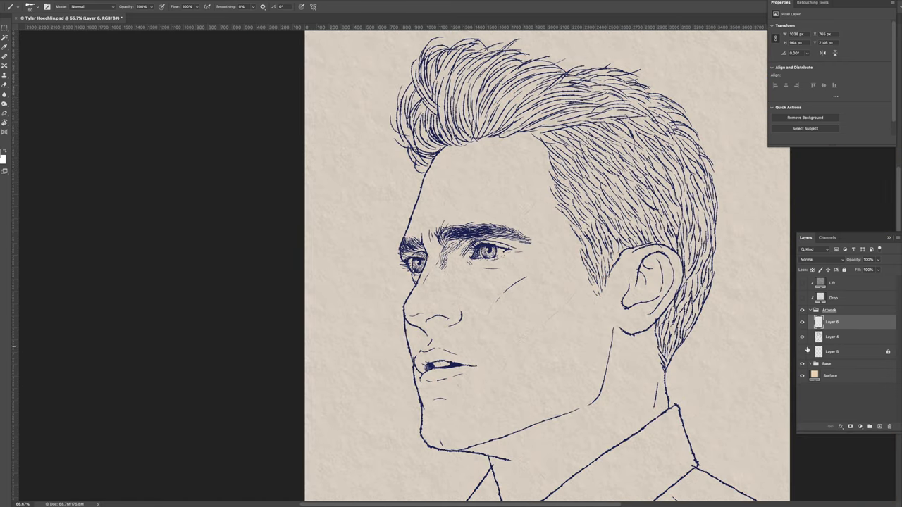
left_click_drag(512, 242, 534, 246)
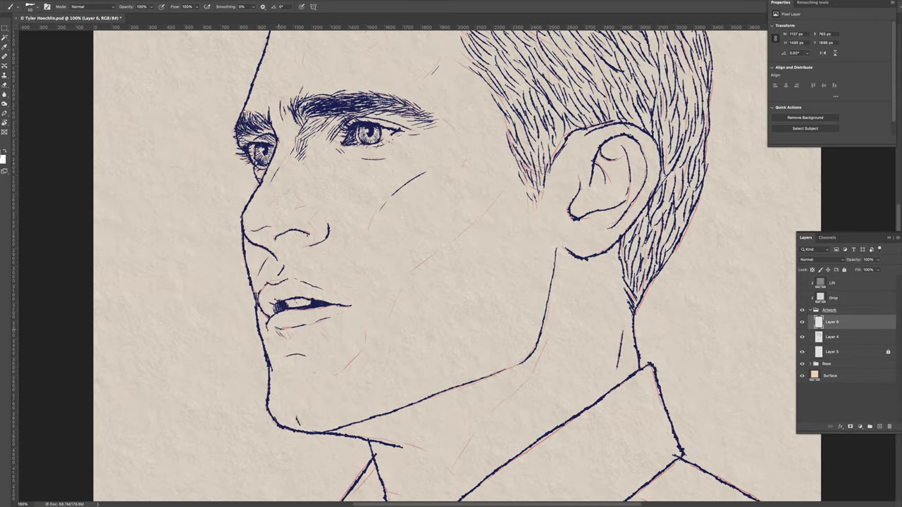
left_click_drag(280, 337, 302, 326)
left_click(879, 426)
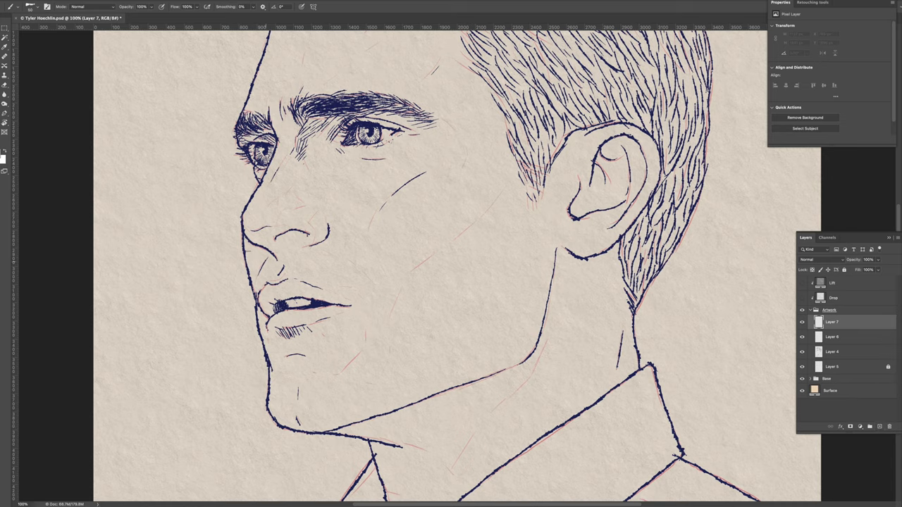
On Layer 7, hatch short stubble strokes beside the upper lip, below the lower lip and on the chin
mouse_move(257, 281)
left_mouse_down()
mouse_move(276, 273)
mouse_move(278, 262)
mouse_move(276, 272)
left_mouse_up()
left_click_drag(275, 282, 282, 272)
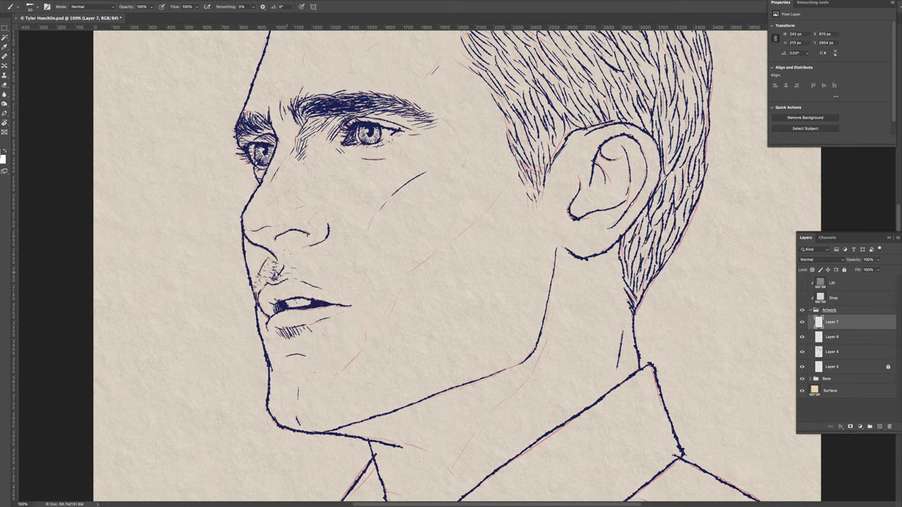
left_click_drag(336, 290, 371, 286)
left_click(802, 366)
key("ctrl+0")
key("ctrl+plus")
key("ctrl+plus")
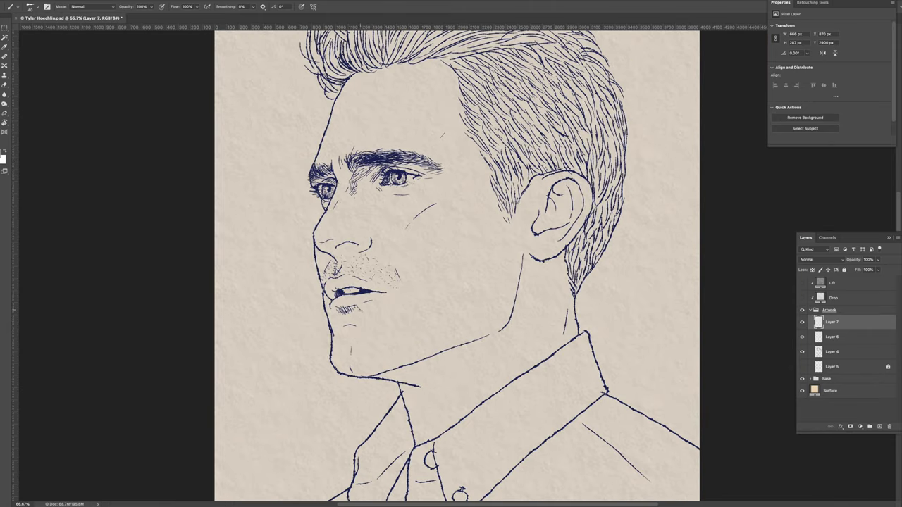
left_click_drag(345, 312, 358, 316)
mouse_move(501, 199)
left_mouse_down()
mouse_move(496, 211)
mouse_move(526, 218)
left_mouse_up()
left_click_drag(383, 322, 387, 331)
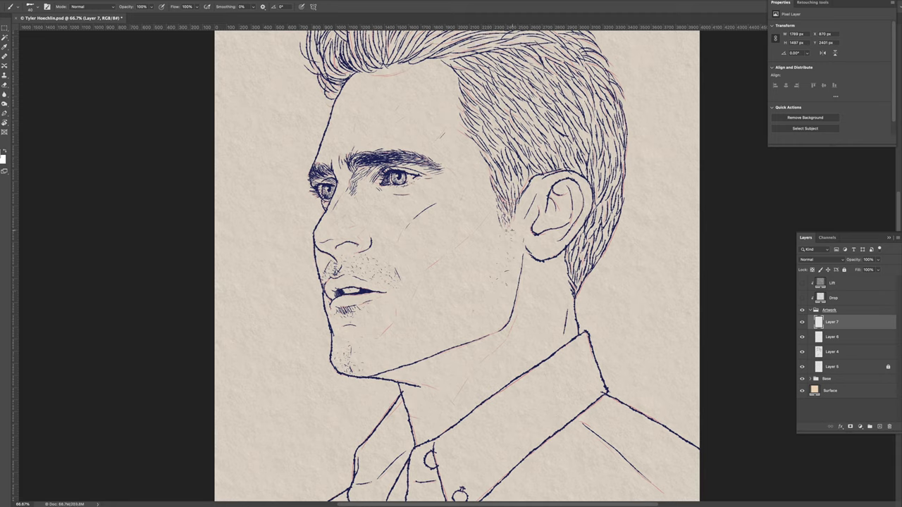
Move a stubble copy toward the jaw and merge the copies into one layer
key("v")
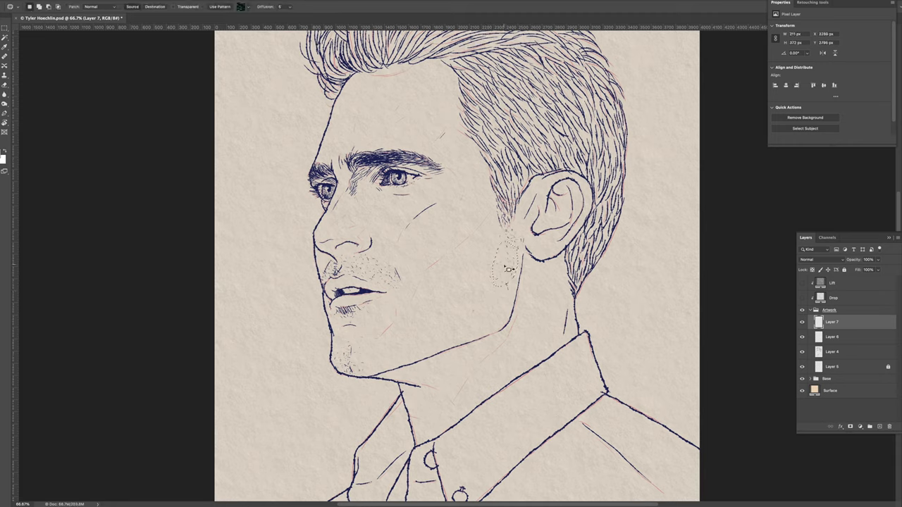
mouse_move(475, 357)
left_mouse_down()
mouse_move(493, 304)
mouse_move(483, 256)
mouse_move(489, 262)
left_mouse_up()
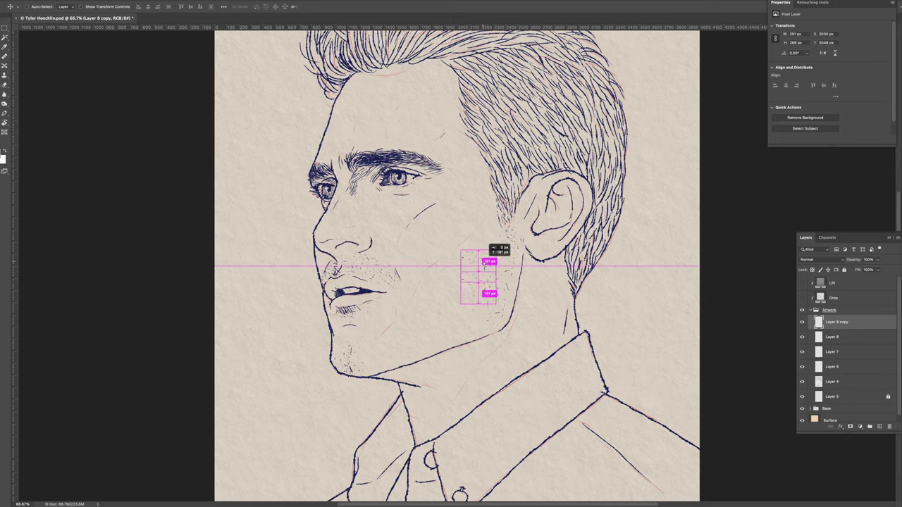
left_click(845, 368, "shift")
key("ctrl+e")
key("b")
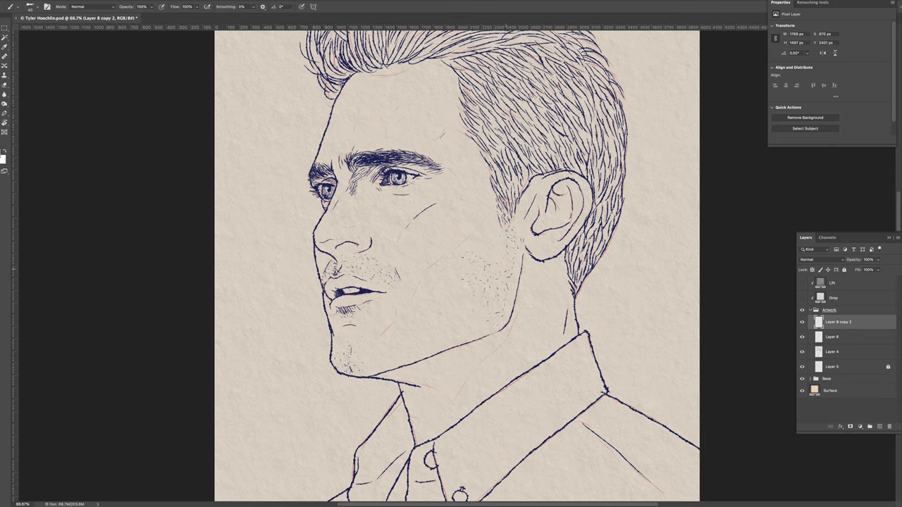
Paste another stubble piece onto a new layer and position it near the ear
key("ctrl+v")
key("v")
mouse_move(484, 279)
left_mouse_down()
mouse_move(521, 247)
mouse_move(496, 334)
left_mouse_up()
key("ctrl+e")
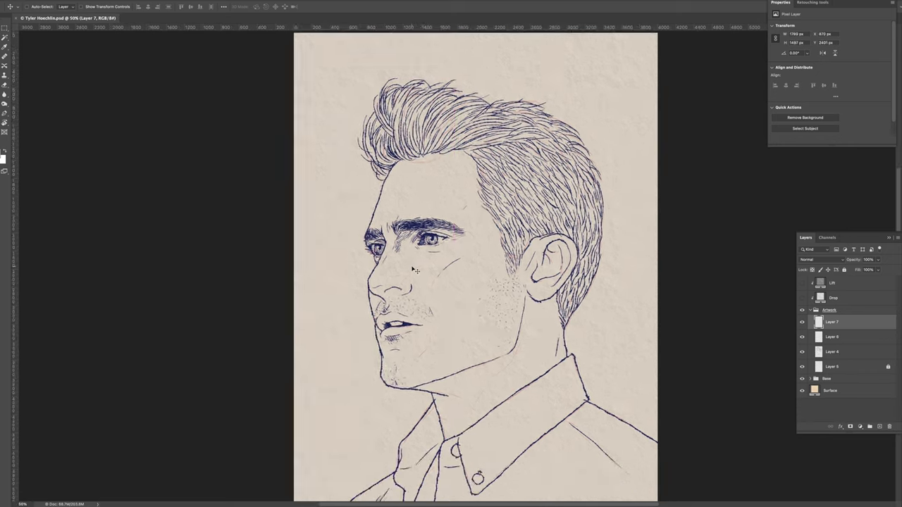
key("j")
Place further stubble copies on the lower jaw and cheek, merging the pieces together
key("v")
left_click_drag(484, 356, 432, 383)
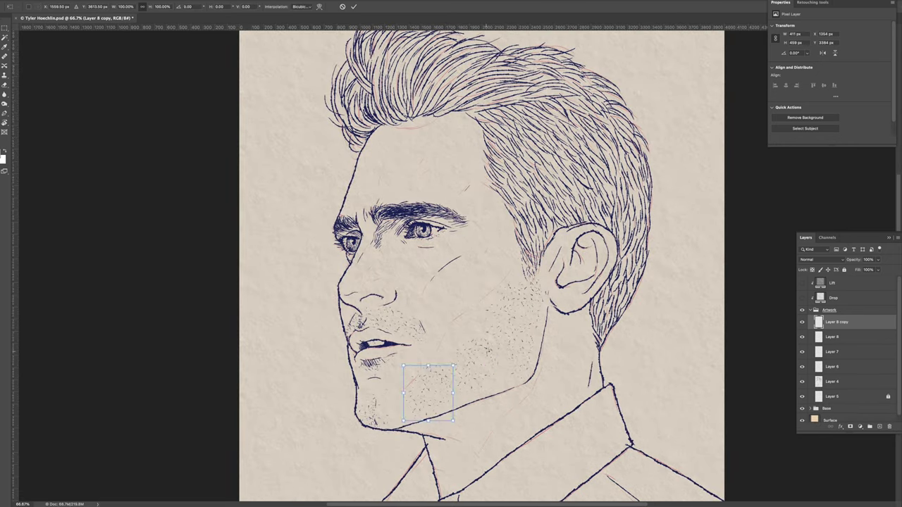
key("ctrl+e")
mouse_move(428, 396)
left_mouse_down()
mouse_move(460, 397)
mouse_move(503, 362)
mouse_move(486, 323)
mouse_move(525, 291)
left_mouse_up()
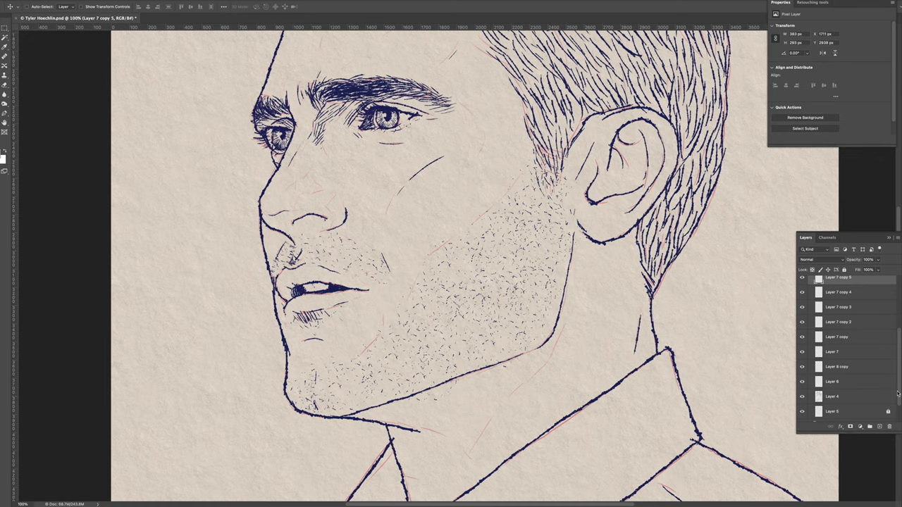
left_click(801, 352)
Merge the Layer 7 stubble copies into one layer and return to the Brush
key("ctrl+e")
key("b")
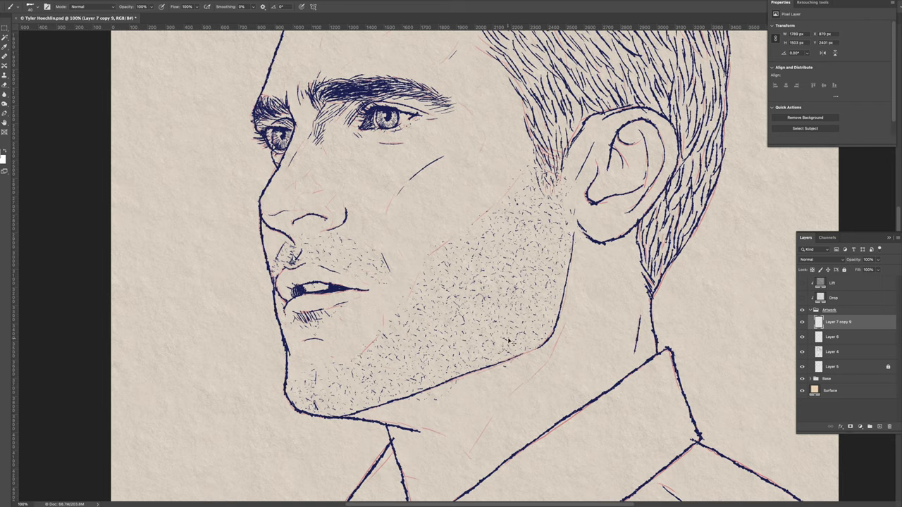
key("ctrl+0")
key("ctrl+1")
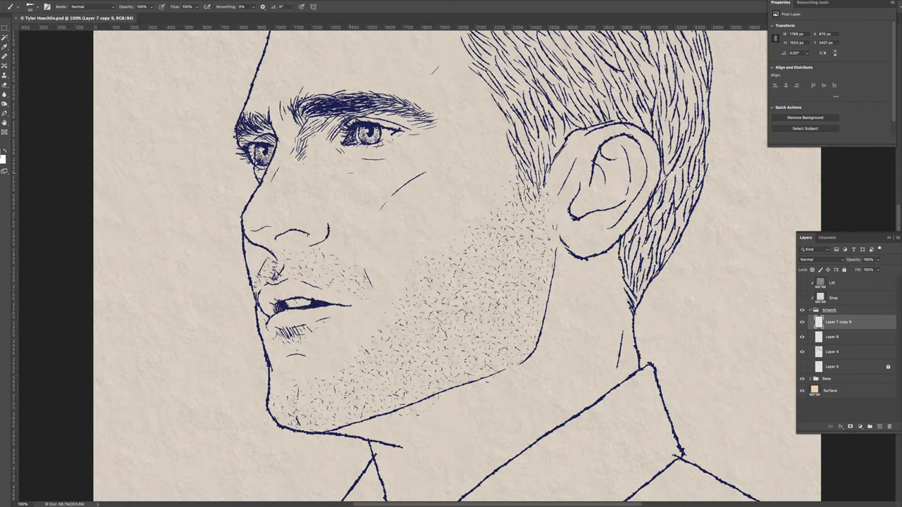
On a new layer, paint short stubble strokes above and on the upper lip
key("ctrl+shift+alt+n")
left_click_drag(296, 255, 312, 258)
left_click_drag(297, 262, 317, 270)
left_click_drag(315, 275, 330, 281)
left_click_drag(322, 250, 328, 255)
left_click_drag(324, 269, 353, 271)
left_click_drag(357, 270, 362, 277)
left_click_drag(357, 290, 361, 295)
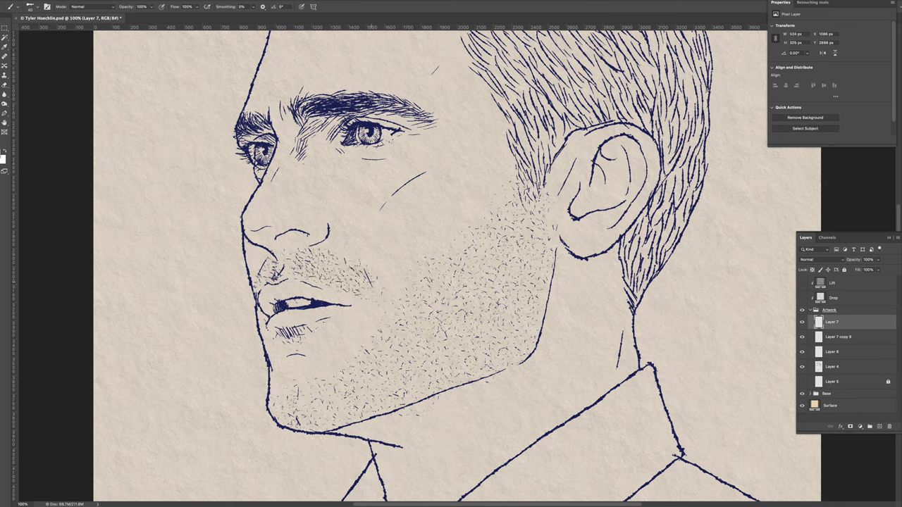
key("ctrl+0")
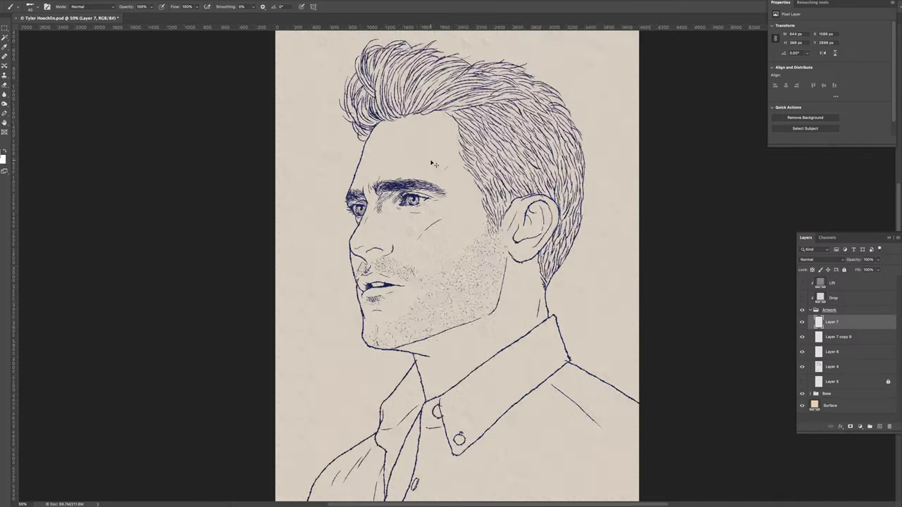
Add a small stubble stroke low on the jaw and merge Layer 7 down into Layer 7 copy 9
key("ctrl+plus")
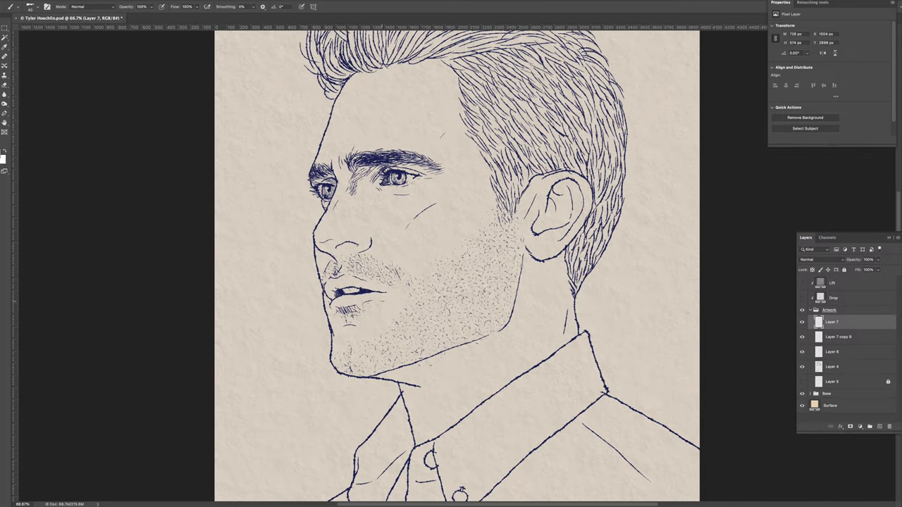
left_click_drag(366, 369, 348, 370)
key("ctrl+minus")
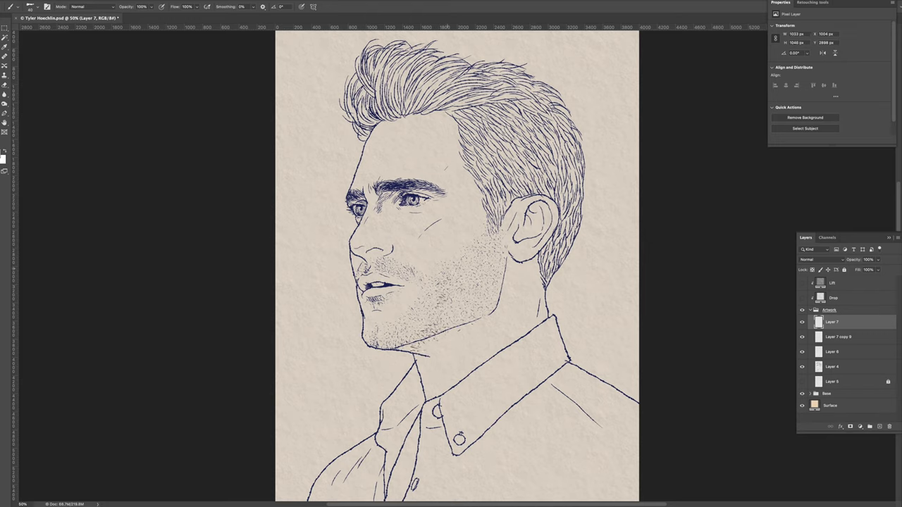
key("ctrl+e")
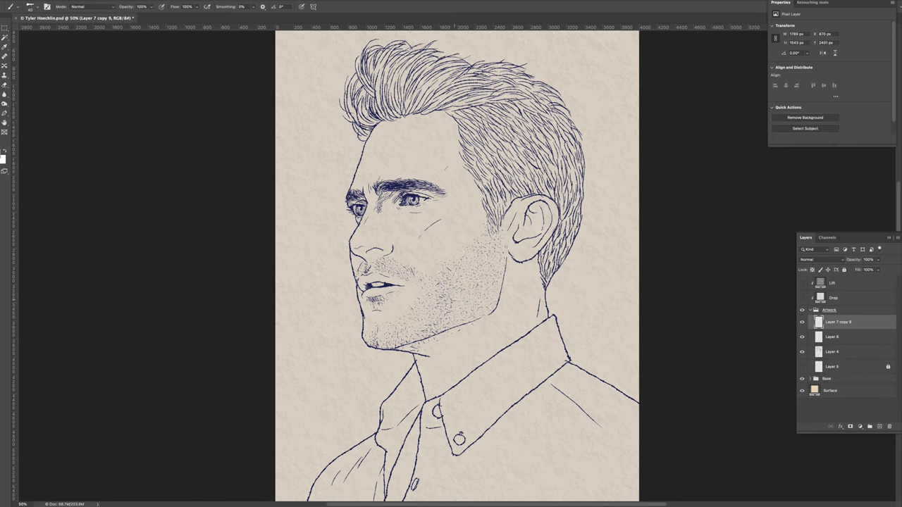
scroll(445, 308, "down", 2)
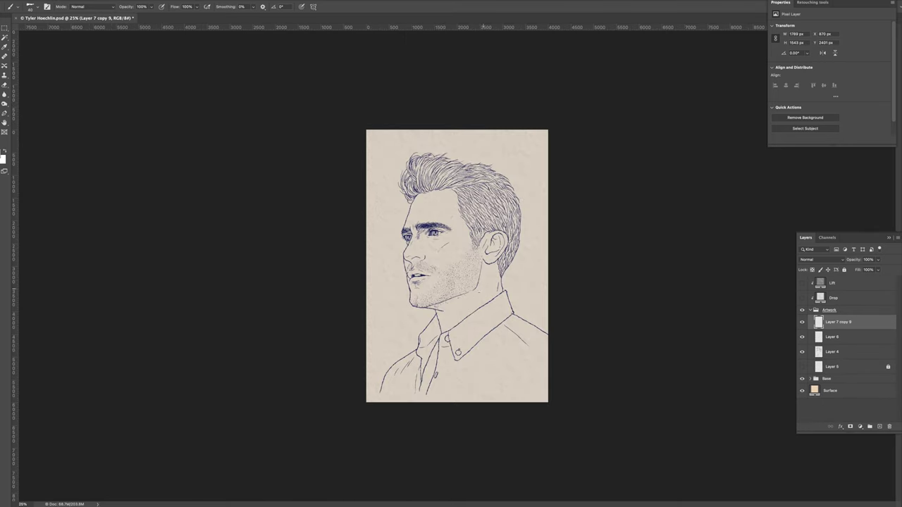
scroll(457, 265, "up", 1)
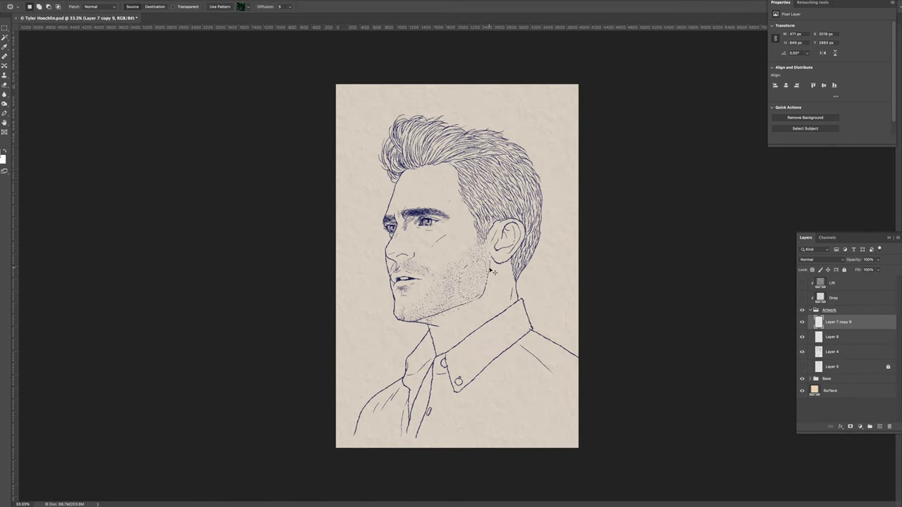
Duplicate a stubble piece with Cmd+J and move it toward the chin
key("ctrl+j")
key("v")
mouse_move(450, 282)
left_mouse_down()
mouse_move(473, 276)
mouse_move(479, 303)
mouse_move(453, 322)
left_mouse_up()
scroll(479, 303, "up", 1)
key("ctrl+e")
key("j")
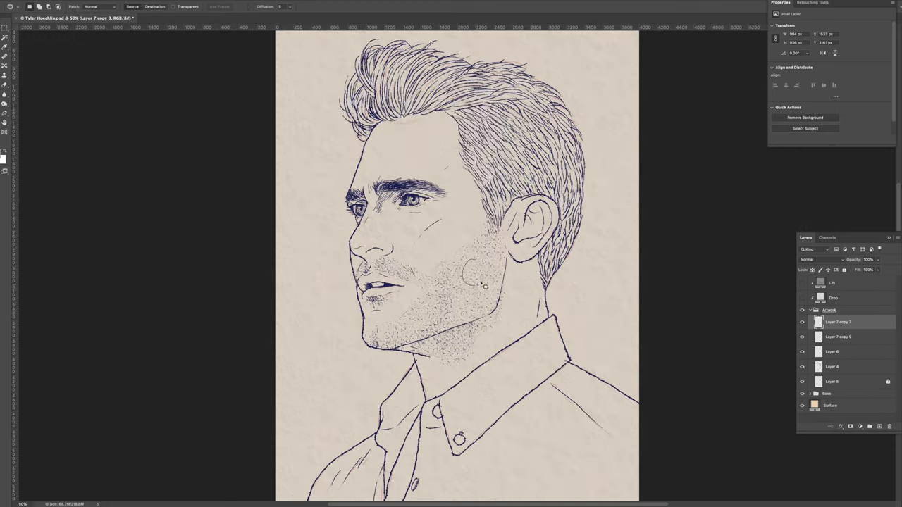
Place a cheek stubble copy nearby and merge the three stubble layers into one
key("alt+bracketleft")
left_click_drag(441, 261, 420, 260)
key("b")
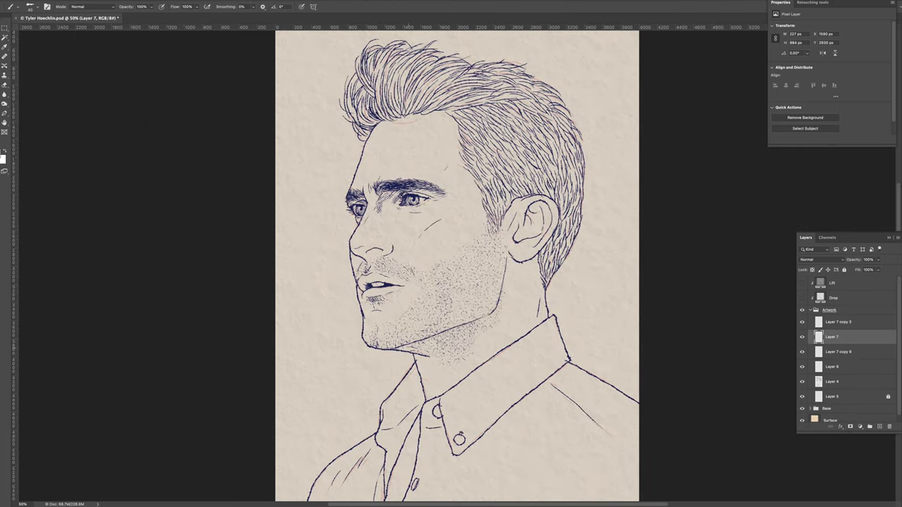
left_click(838, 322, "shift")
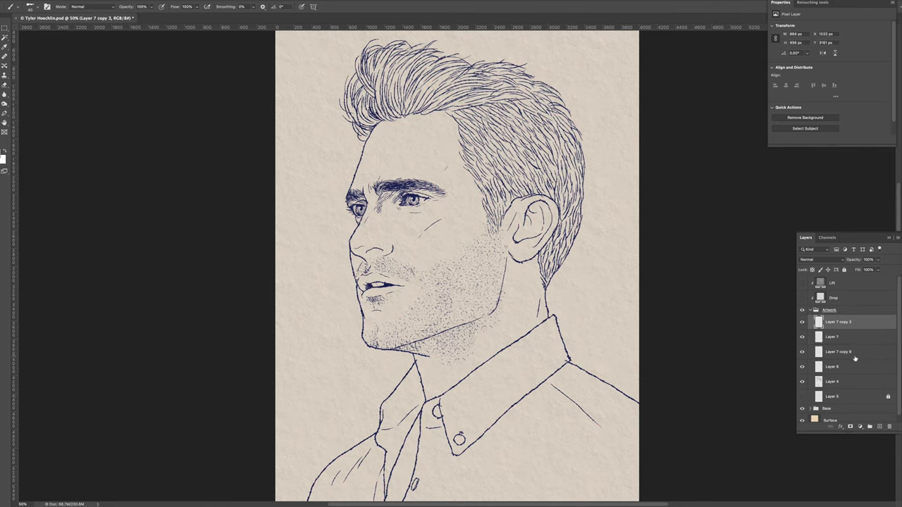
left_click(838, 351, "shift")
key("ctrl+e")
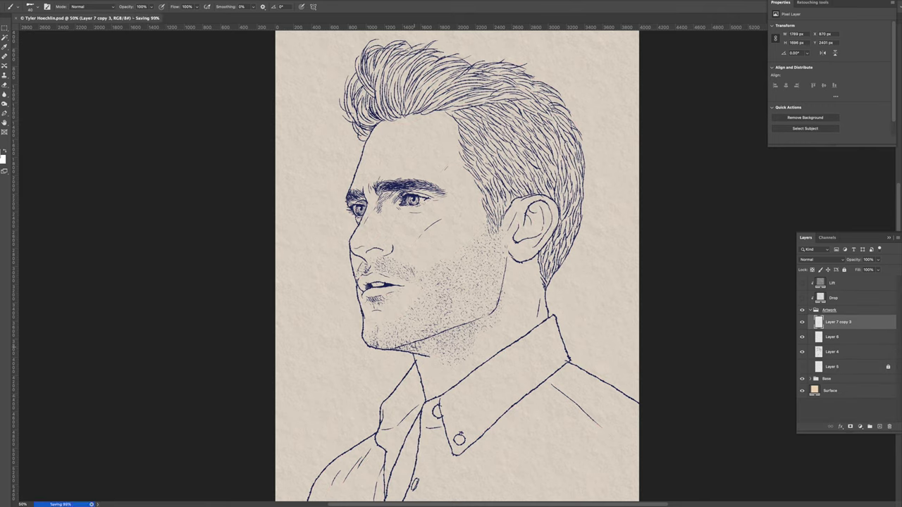
Draw a short ink line under the eye, then zoom back in on the head
key("ctrl+minus")
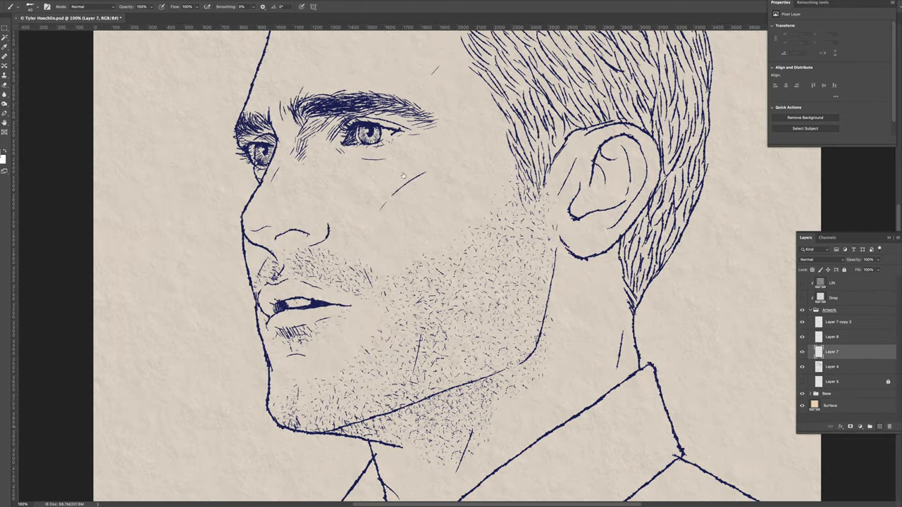
left_click_drag(276, 147, 268, 157)
key("ctrl+minus")
key("ctrl+minus")
key("ctrl+minus")
key("ctrl+minus")
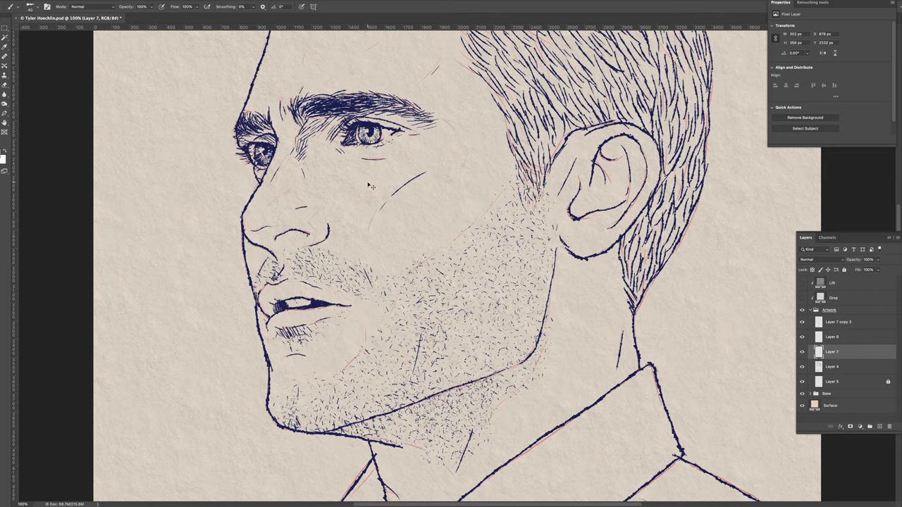
key("ctrl+minus")
key("ctrl+minus")
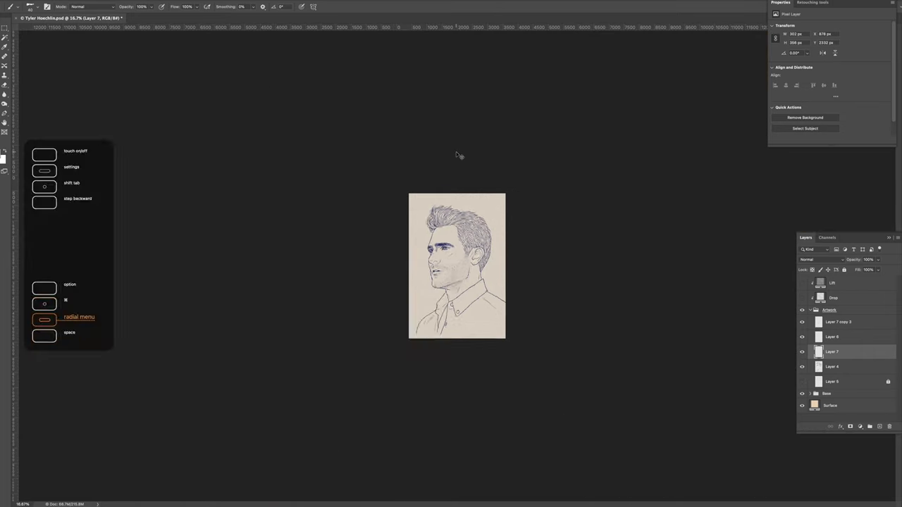
key("ctrl+plus")
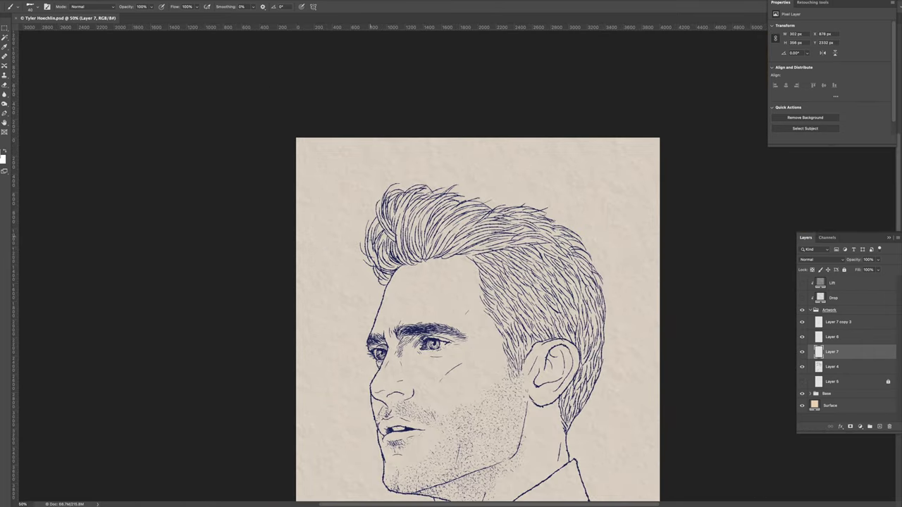
key("ctrl+plus")
Ink strokes along the hair outline and add strands across the back of the hair
left_click_drag(373, 244, 359, 269)
left_click_drag(366, 201, 353, 219)
left_click_drag(364, 183, 379, 254)
mouse_move(421, 174)
left_mouse_down()
mouse_move(390, 209)
mouse_move(398, 187)
left_mouse_up()
left_click_drag(403, 180, 389, 230)
left_click_drag(392, 196, 399, 241)
mouse_move(431, 178)
left_mouse_down()
mouse_move(402, 205)
mouse_move(426, 209)
left_mouse_up()
left_click_drag(464, 179, 434, 189)
mouse_move(428, 200)
left_mouse_down()
mouse_move(414, 249)
mouse_move(401, 237)
left_mouse_up()
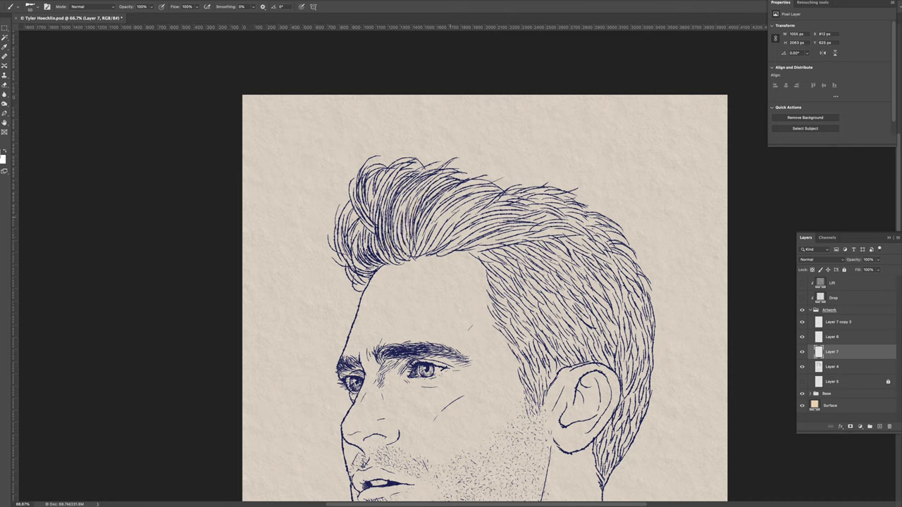
left_click_drag(465, 193, 428, 232)
left_click_drag(483, 187, 453, 197)
left_click_drag(451, 210, 425, 247)
mouse_move(486, 199)
left_mouse_down()
mouse_move(452, 218)
mouse_move(462, 251)
left_mouse_up()
left_click_drag(519, 232, 472, 248)
left_click_drag(535, 227, 469, 253)
mouse_move(493, 229)
left_mouse_down()
mouse_move(453, 244)
mouse_move(462, 237)
left_mouse_up()
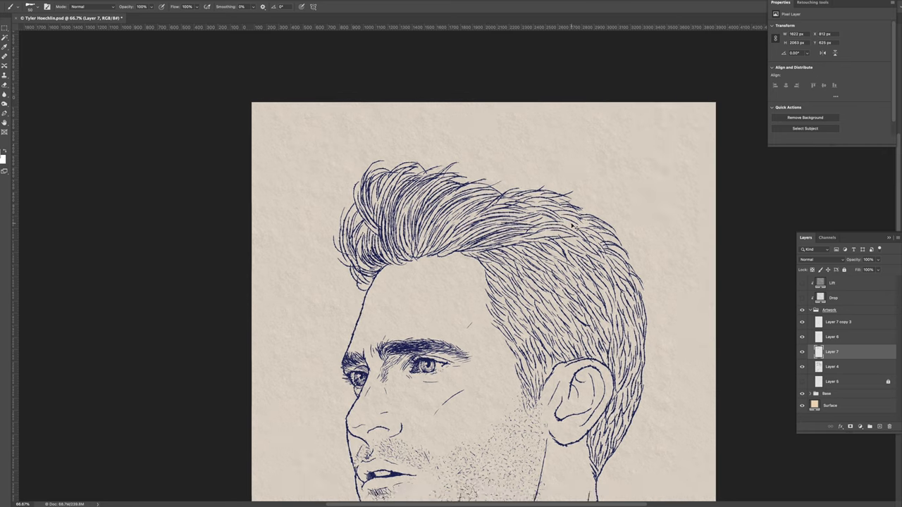
Hatch the hair above the ear with dense short strokes
scroll(440, 151, "down", 3)
scroll(467, 194, "up", 3)
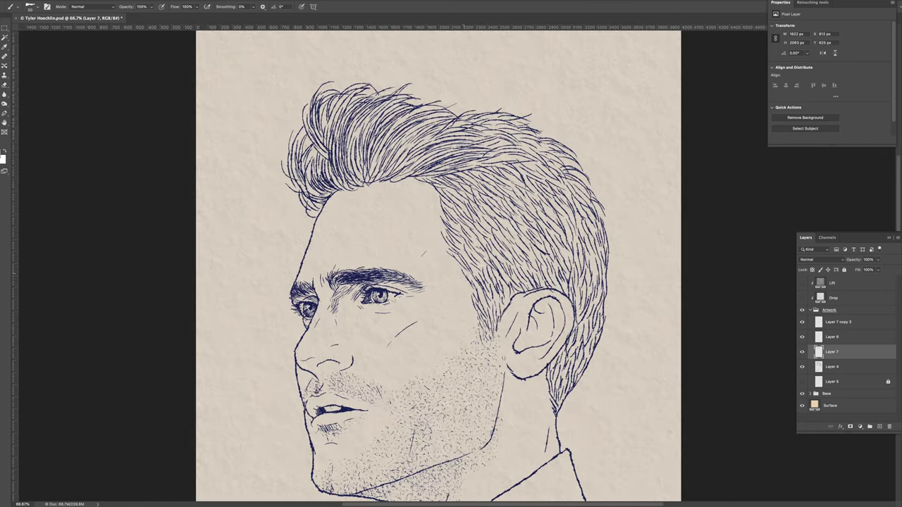
left_click_drag(506, 282, 503, 317)
left_click_drag(479, 259, 469, 278)
mouse_move(486, 251)
left_mouse_down()
mouse_move(472, 275)
mouse_move(483, 288)
left_mouse_up()
left_click_drag(513, 261, 494, 295)
mouse_move(470, 223)
left_mouse_down()
mouse_move(457, 252)
mouse_move(472, 256)
left_mouse_up()
mouse_move(514, 247)
left_mouse_down()
mouse_move(495, 286)
mouse_move(514, 292)
left_mouse_up()
mouse_move(508, 224)
left_mouse_down()
mouse_move(500, 252)
mouse_move(479, 239)
left_mouse_up()
left_click_drag(538, 264, 527, 285)
left_click_drag(550, 271, 542, 290)
left_click_drag(541, 244, 526, 272)
left_click_drag(527, 230, 505, 270)
mouse_move(545, 236)
left_mouse_down()
mouse_move(527, 269)
mouse_move(554, 289)
mouse_move(547, 270)
left_mouse_up()
Hatch the hair behind and above the ear with more fine strokes
left_click_drag(575, 287, 570, 304)
left_click_drag(586, 272, 555, 371)
left_click_drag(564, 363, 552, 387)
left_click_drag(579, 336, 562, 368)
left_click_drag(588, 317, 572, 345)
mouse_move(596, 252)
left_mouse_down()
mouse_move(582, 289)
mouse_move(588, 333)
left_mouse_up()
left_click_drag(587, 349, 573, 371)
left_click_drag(573, 250, 565, 272)
left_click_drag(579, 262, 575, 284)
left_click_drag(581, 242, 570, 270)
left_click_drag(586, 245, 582, 266)
left_click_drag(587, 238, 579, 268)
left_click_drag(595, 247, 590, 270)
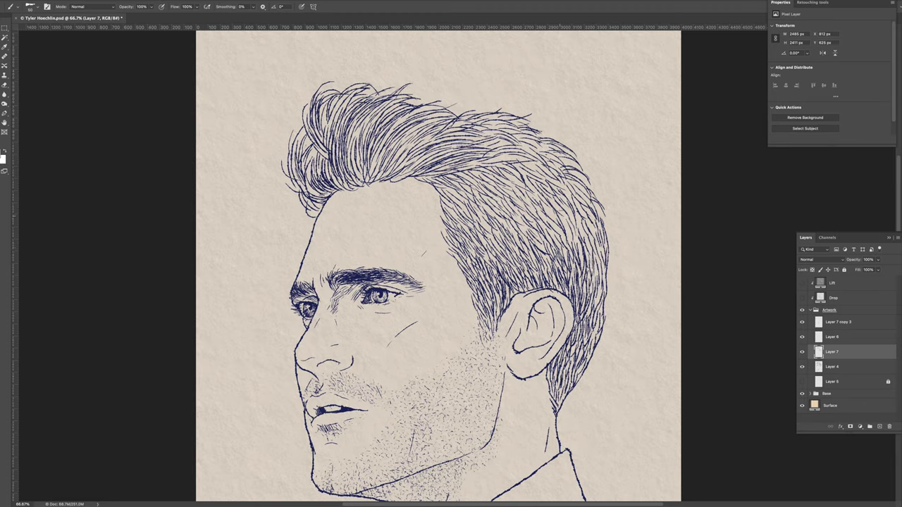
mouse_move(582, 225)
left_mouse_down()
mouse_move(565, 254)
mouse_move(577, 265)
left_mouse_up()
left_click_drag(563, 208, 544, 239)
mouse_move(593, 215)
left_mouse_down()
mouse_move(576, 254)
mouse_move(586, 254)
left_mouse_up()
left_click_drag(603, 285, 595, 314)
Add a few final hair hatch strokes and save the document
left_click_drag(529, 214, 514, 233)
left_click_drag(545, 224, 528, 254)
left_click_drag(493, 212, 495, 249)
left_click_drag(532, 197, 523, 208)
key("ctrl+minus")
key("ctrl+minus")
key("ctrl+minus")
key("ctrl+s")
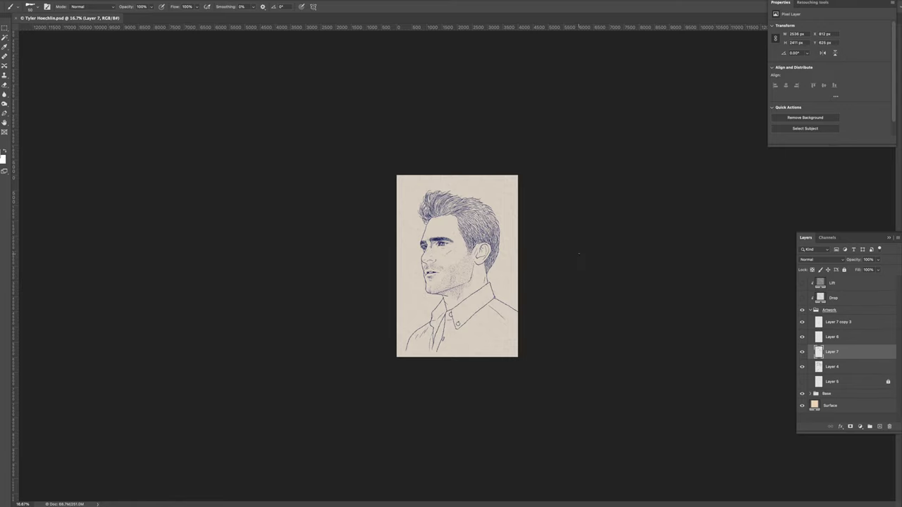
Merge the line-art layers into one and paint out stray dark marks near the left eye
key("ctrl+1")
key("ctrl+e")
key("ctrl+s")
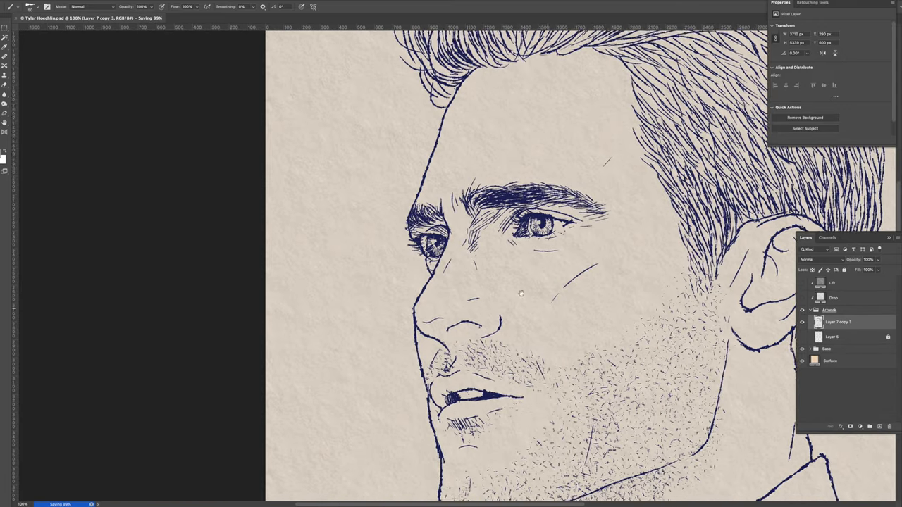
left_click_drag(443, 255, 445, 247)
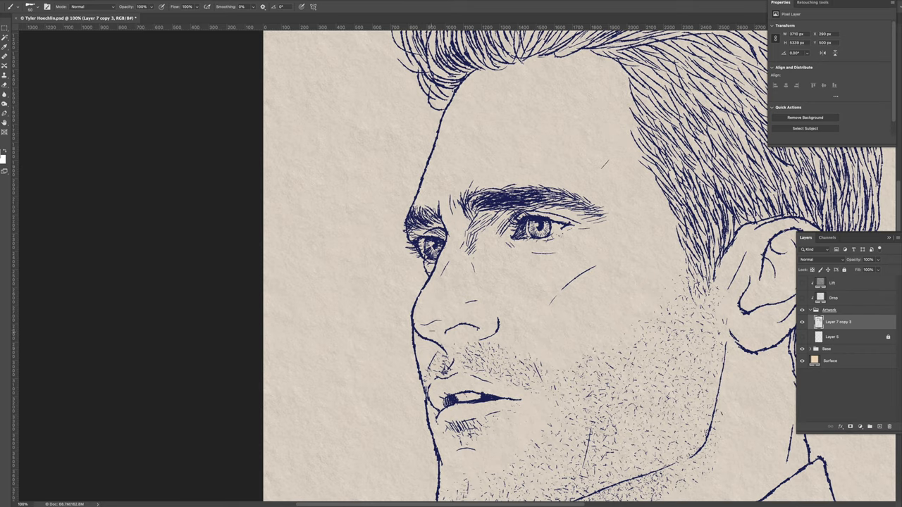
key("ctrl+0")
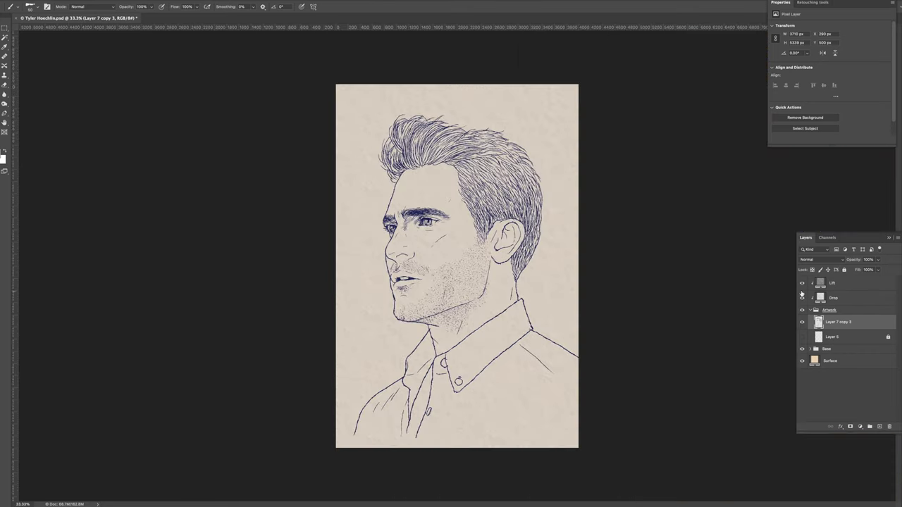
key("ctrl+1")
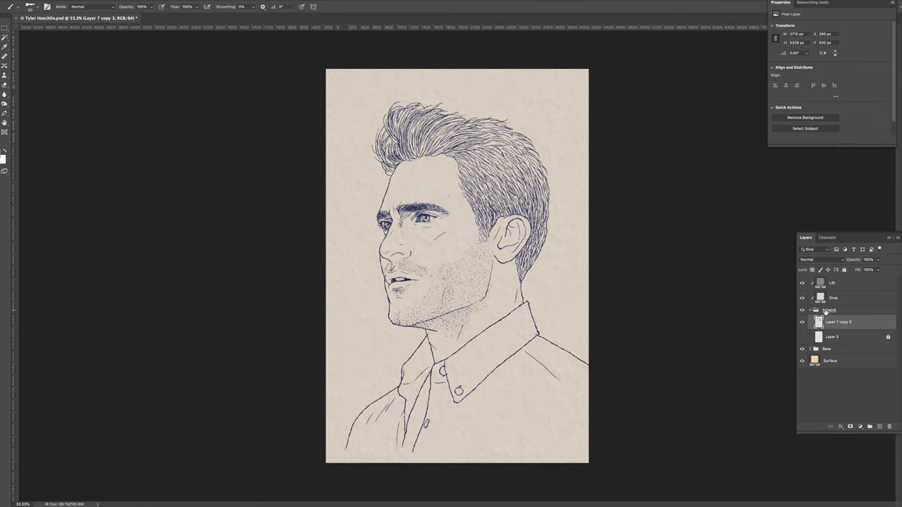
Add corrective strokes near the lip on a new layer, merge it, and flip the portrait horizontally
key("ctrl+shift+alt+n")
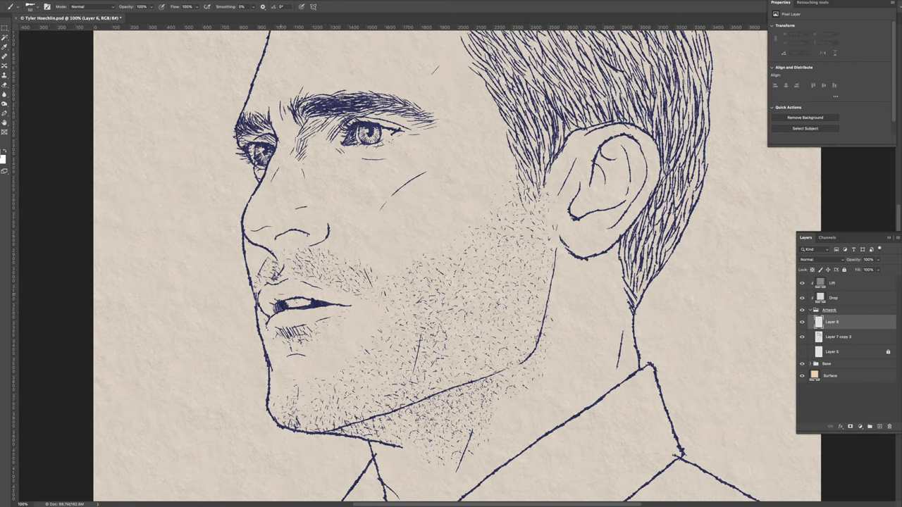
mouse_move(281, 285)
left_mouse_down()
mouse_move(290, 296)
mouse_move(266, 311)
left_mouse_up()
key("ctrl+minus")
key("ctrl+minus")
key("ctrl+minus")
key("ctrl+e")
left_click(191, 254)
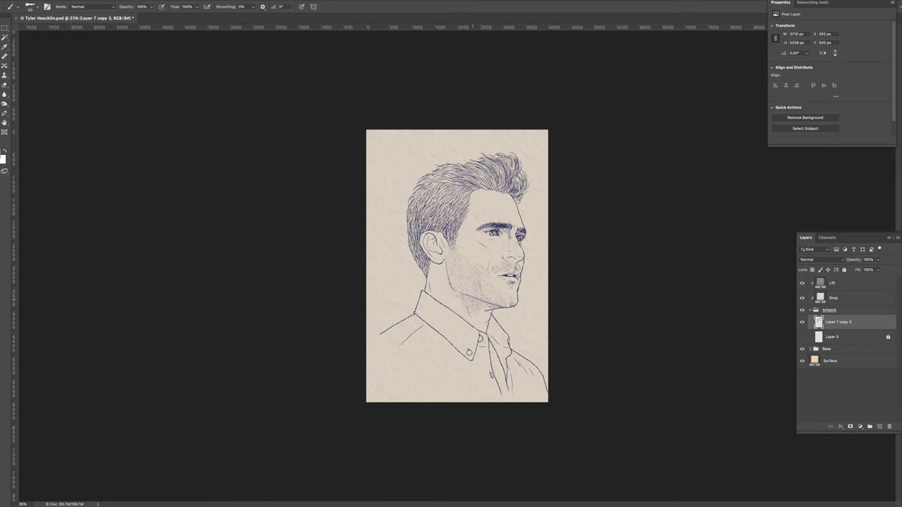
Shift the line drawing slightly to the left with the Move tool
key("ctrl+plus")
key("ctrl+plus")
key("ctrl+plus")
key("ctrl+minus")
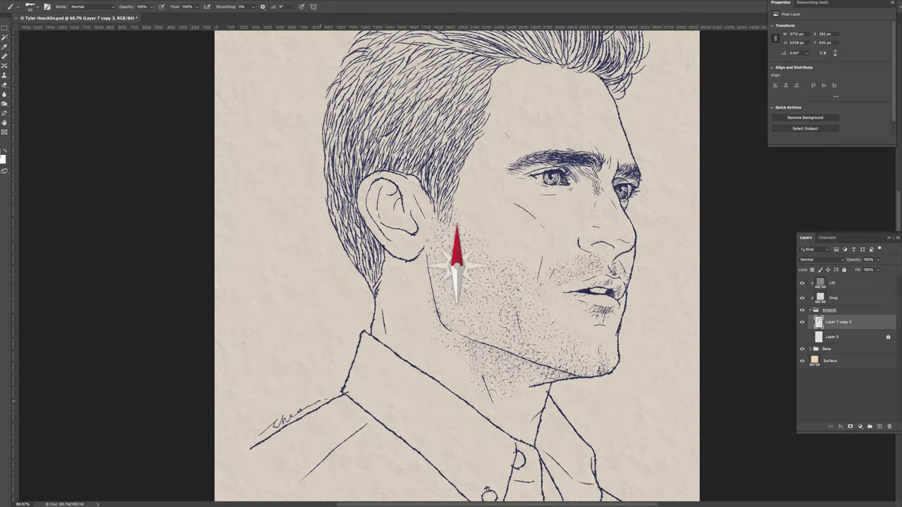
key("ctrl+minus")
key("ctrl+minus")
key("v")
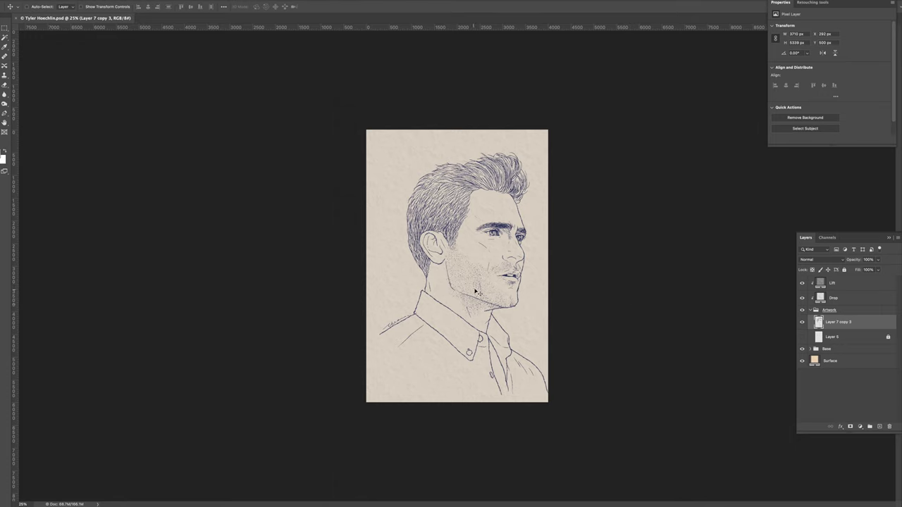
left_click_drag(500, 271, 486, 269)
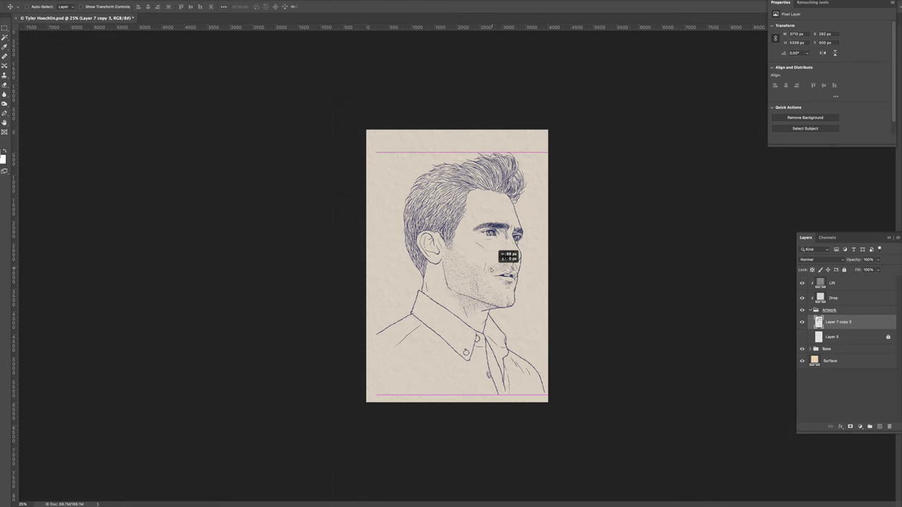
Sign the drawing near the lower-left collar on a new layer
key("ctrl+plus")
Return to the Brush and zoom in on the collar area
key("ctrl+plus")
key("ctrl+plus")
key("ctrl+shift+alt+n")
key("b")
left_click_drag(227, 431, 285, 400)
key("ctrl+0")
Duplicate the line-art layer, then try a paper selection and clear it
key("alt+bracketleft")
key("ctrl+j")
key("w")
left_click(547, 216)
key("ctrl+d")
key("ctrl+plus")
key("ctrl+plus")
key("ctrl+plus")
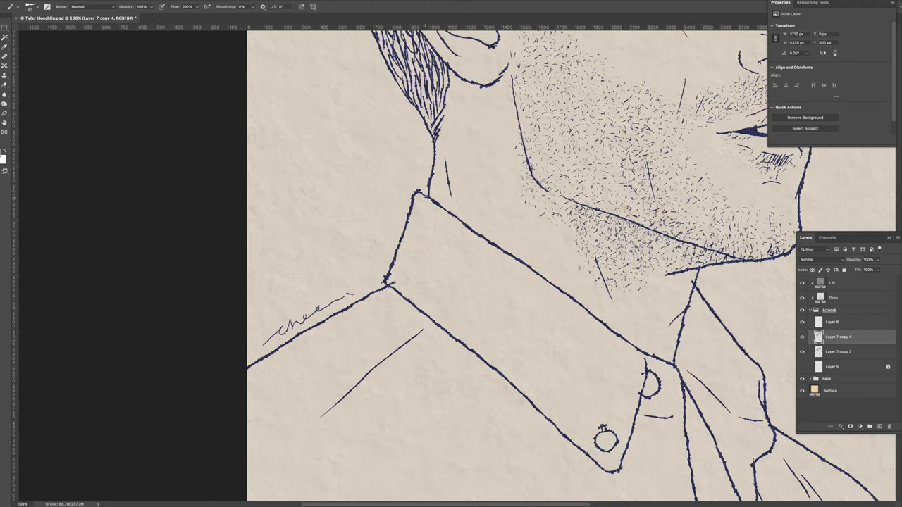
key("b")
key("ctrl+plus")
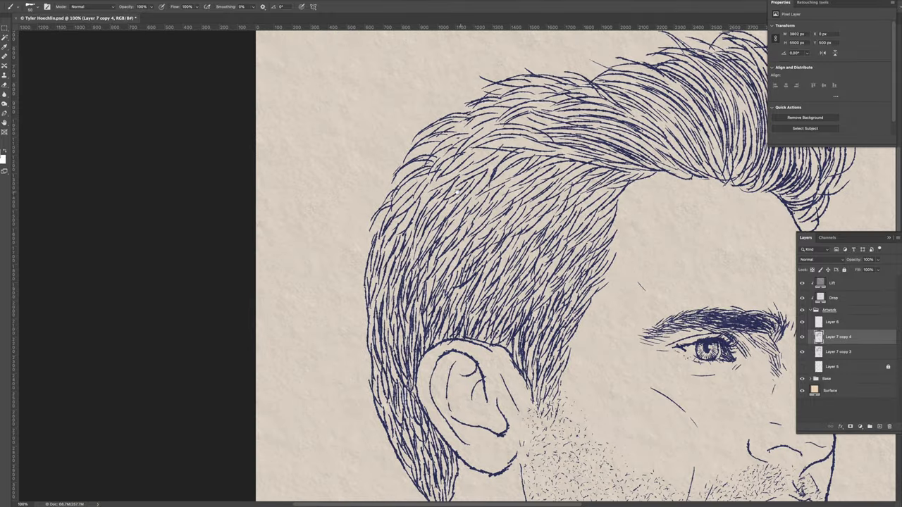
scroll(493, 282, "up", 2)
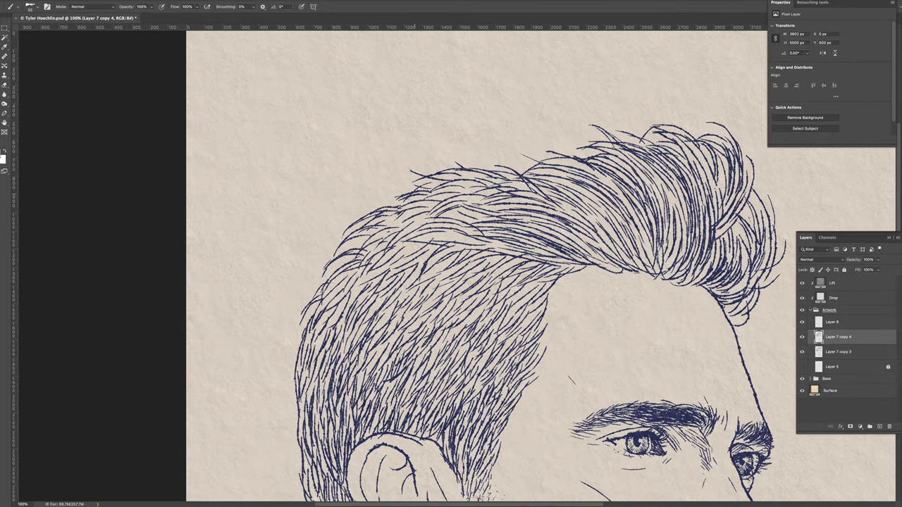
scroll(423, 282, "right", 4)
scroll(423, 282, "up", 1)
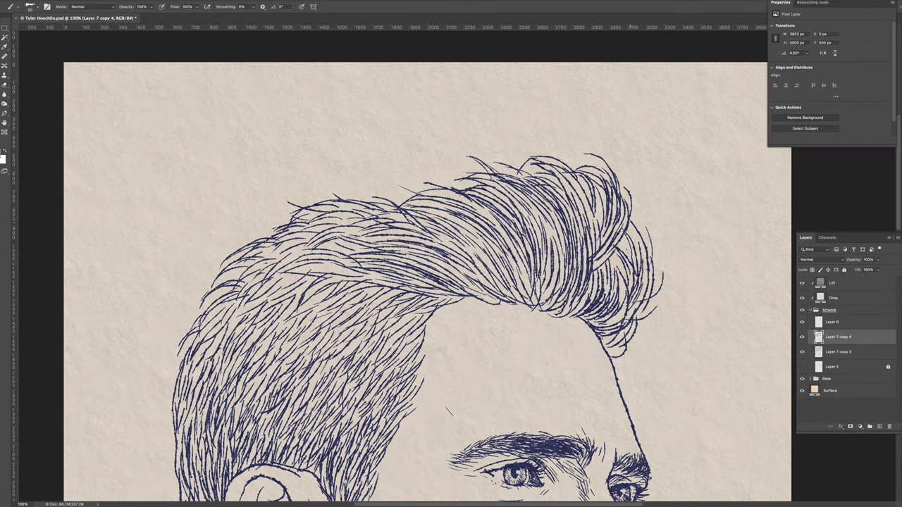
Magic Wand the paper around the figure and expand the selection slightly
key("w")
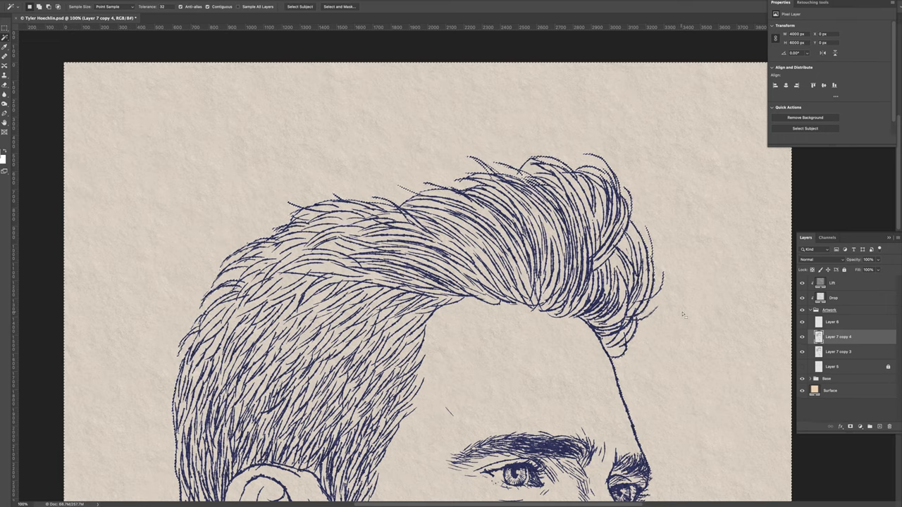
scroll(642, 277, "down", 10)
scroll(642, 276, "down", 6)
key("ctrl+0")
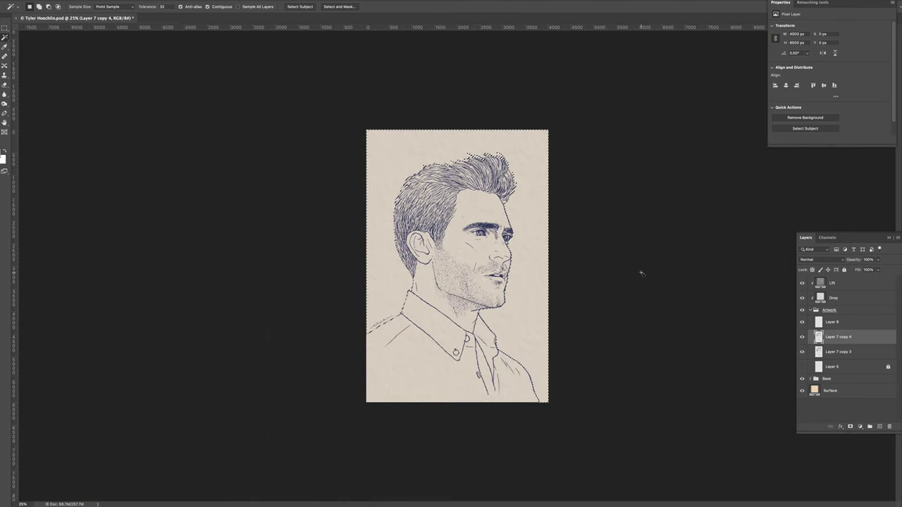
left_click(240, 103)
key("Return")
Choose a soft Kyle's Real Watercolor brush preset for the wash
key("ctrl+minus")
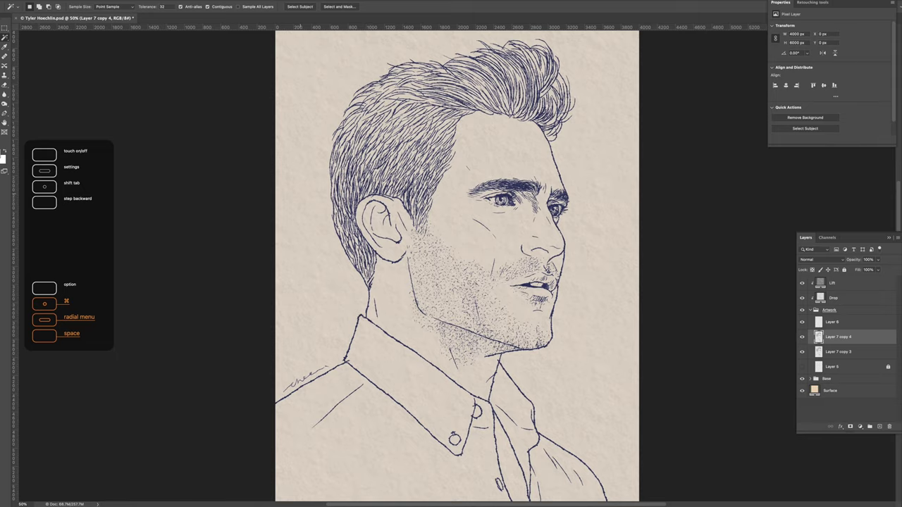
key("b")
right_click(513, 255)
left_click(523, 376)
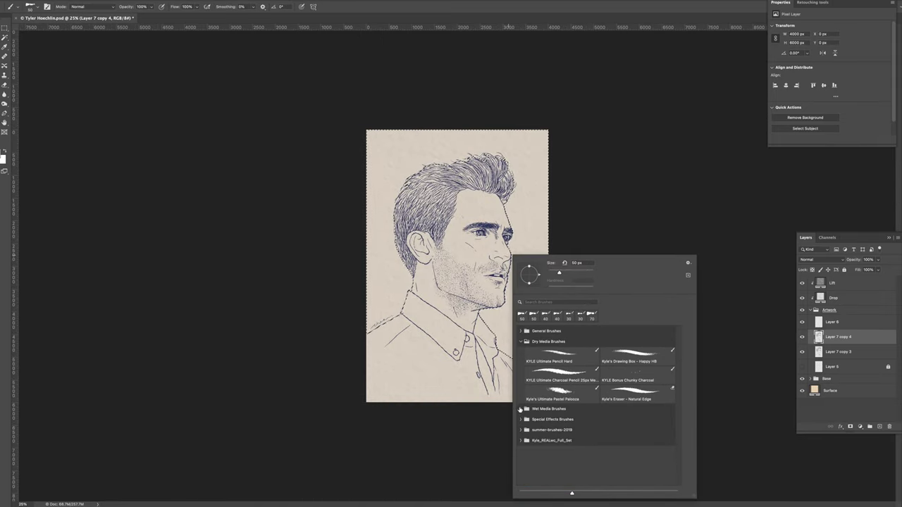
scroll(679, 379, "down", 5)
scroll(679, 378, "up", 3)
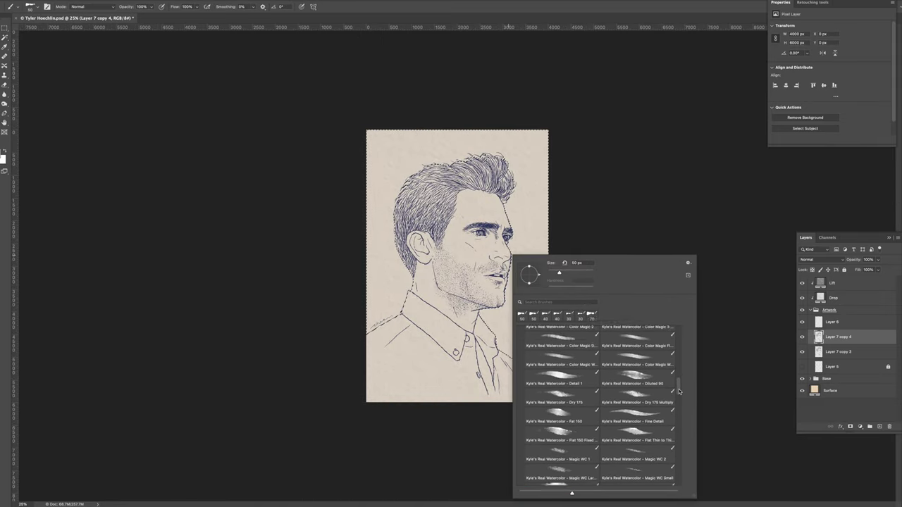
left_click(561, 384)
scroll(679, 359, "down", 1)
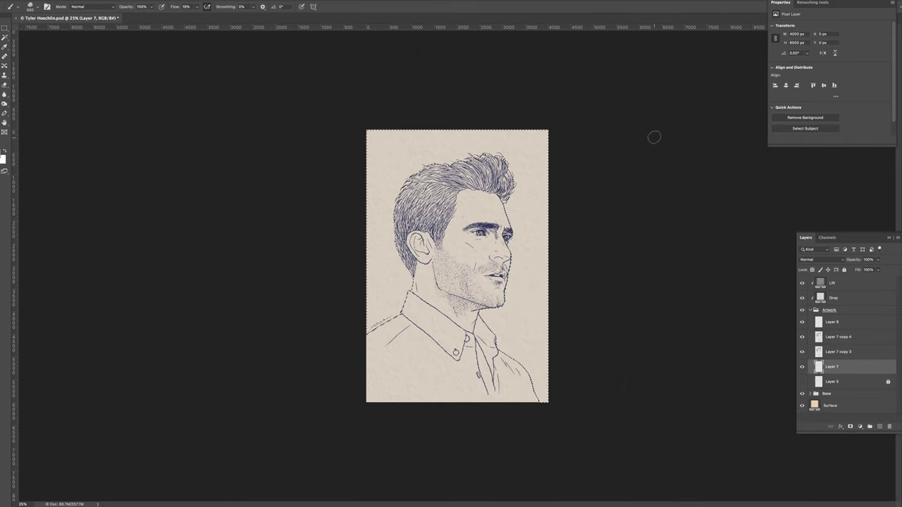
Paint red watercolor strokes around the portrait, deselecting and deepening left of the hair
left_click_drag(412, 211, 398, 285)
mouse_move(373, 240)
left_mouse_down()
mouse_move(403, 279)
mouse_move(384, 169)
mouse_move(486, 141)
left_mouse_up()
left_click_drag(493, 310, 535, 380)
left_click_drag(525, 317, 533, 234)
key("ctrl+d")
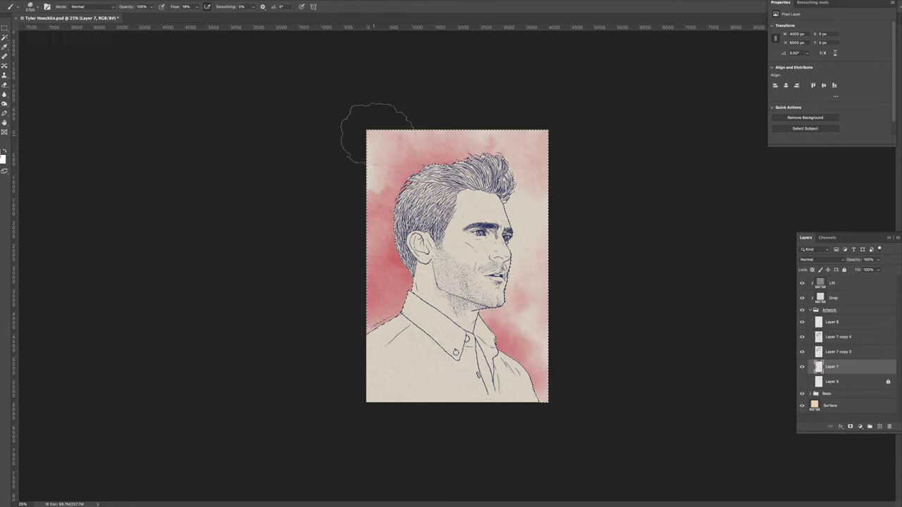
left_click_drag(373, 169, 377, 303)
Delete Layer 7 copy 4 and set Layer 7 opacity to 77%
left_click(842, 336)
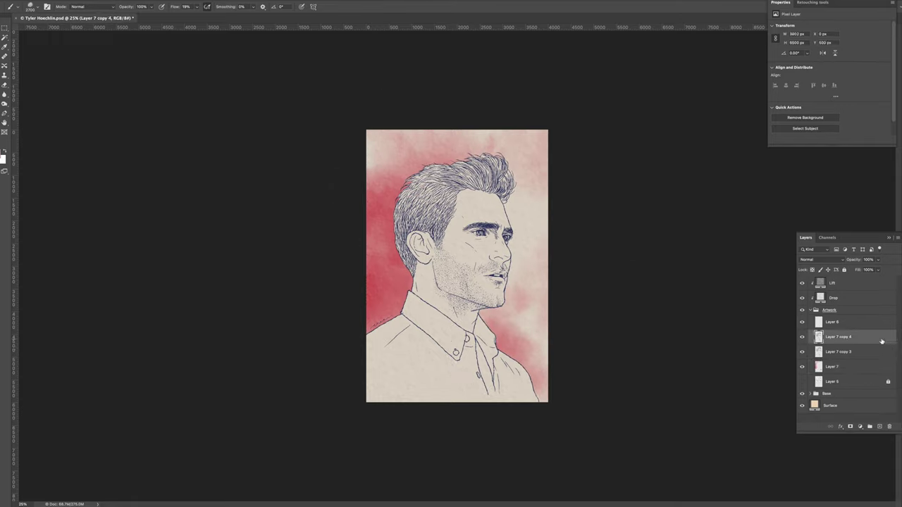
key("Delete")
left_click(838, 352)
left_click_drag(878, 259, 873, 271)
key("ctrl+minus")
key("ctrl+plus")
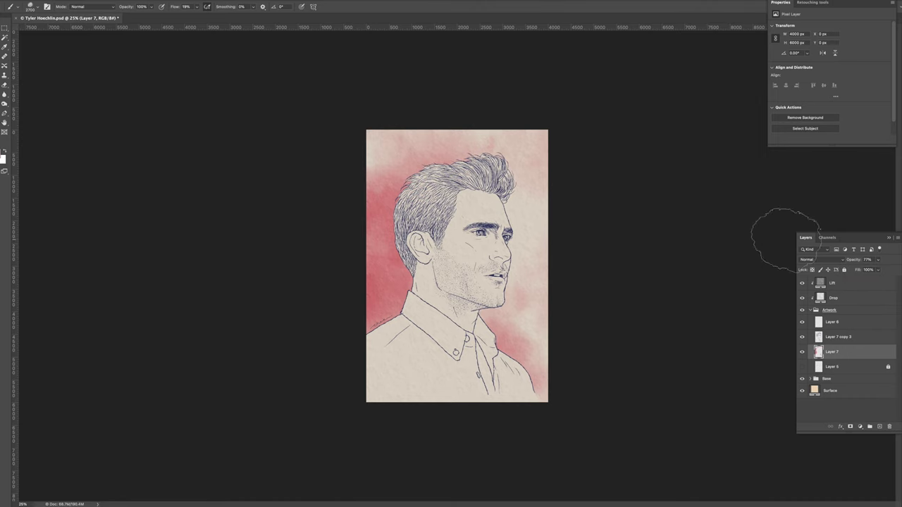
key("ctrl+plus")
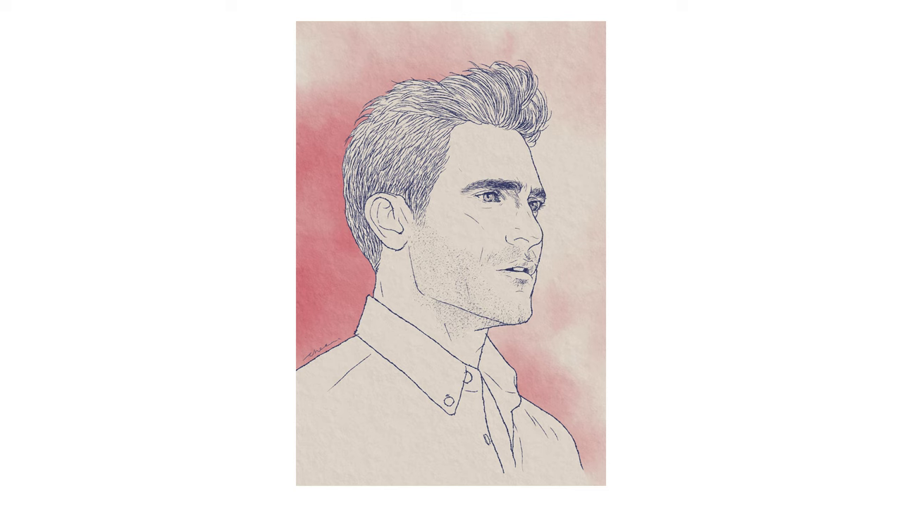